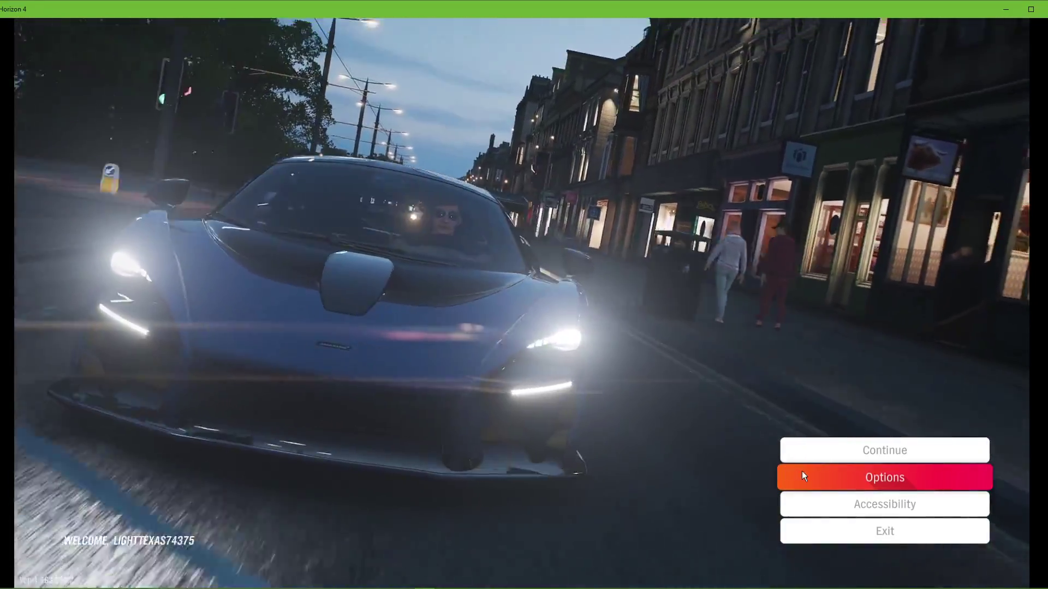
Step: Open the game's video options, cancelling the benchmark mode prompt along the way
click(801, 470)
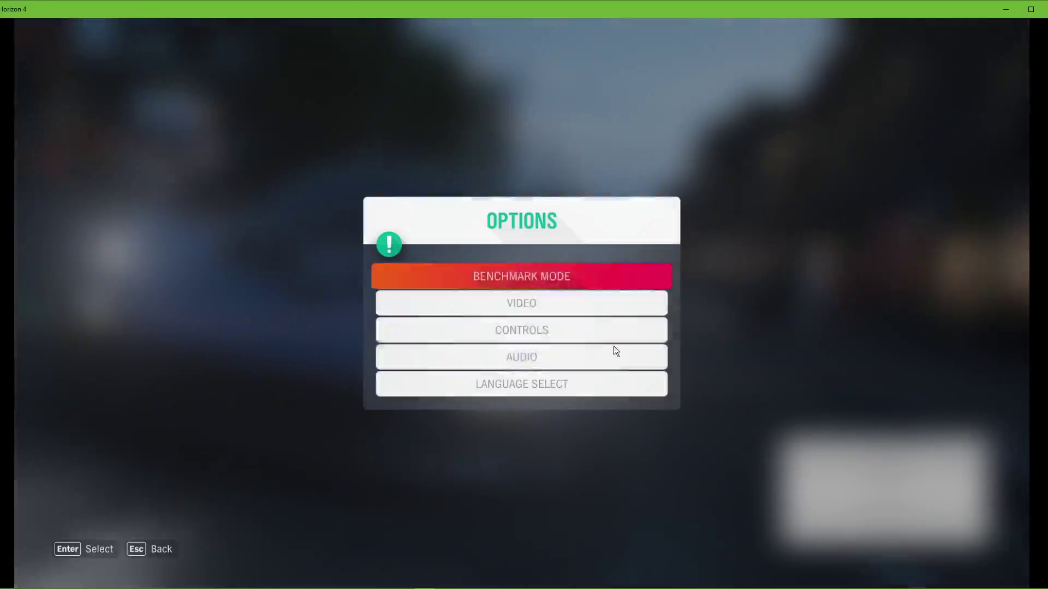
click(541, 280)
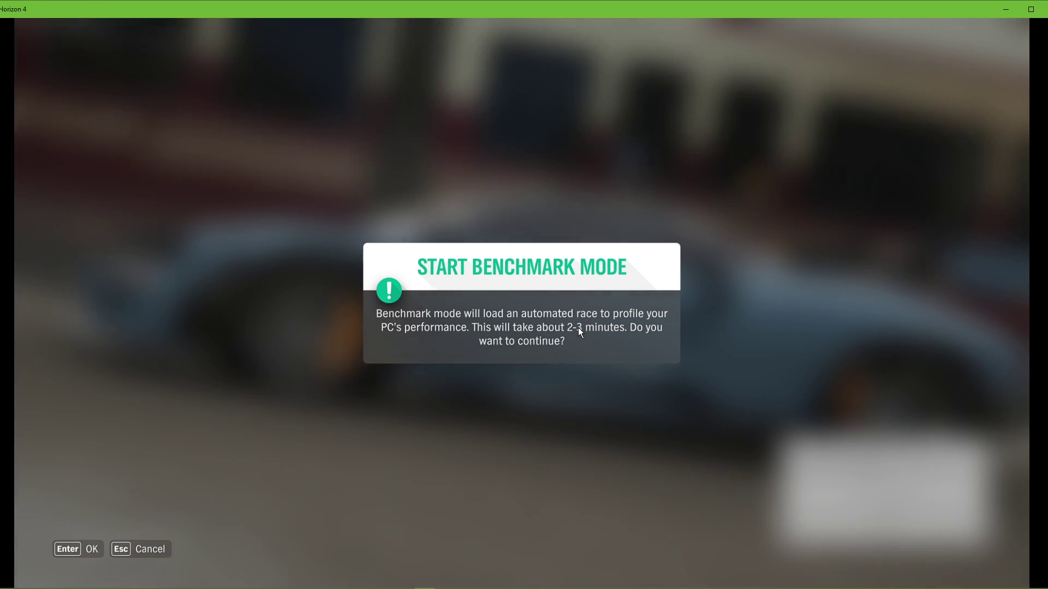
key(Escape)
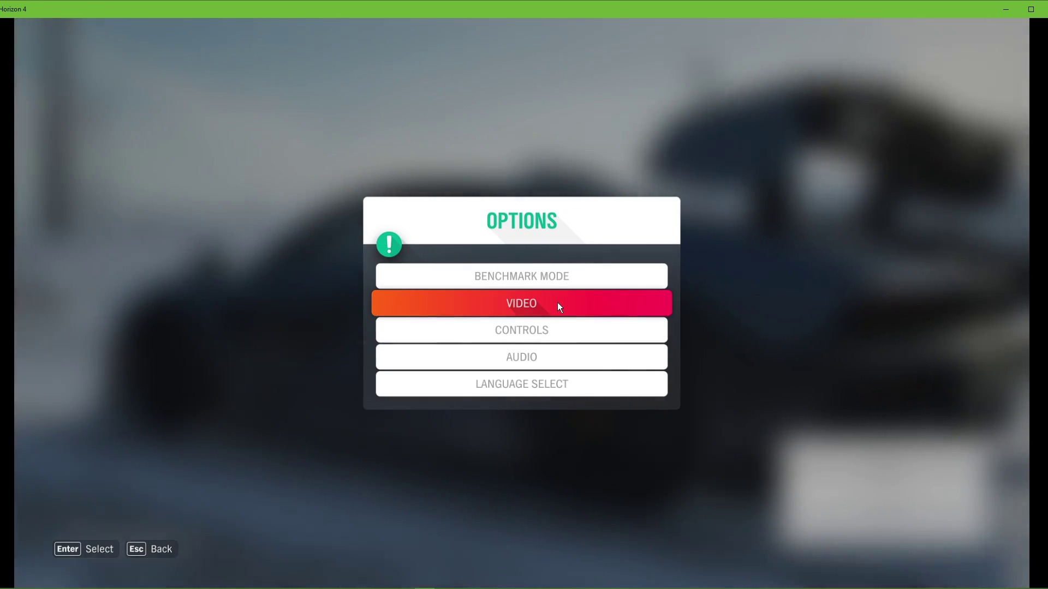
click(558, 303)
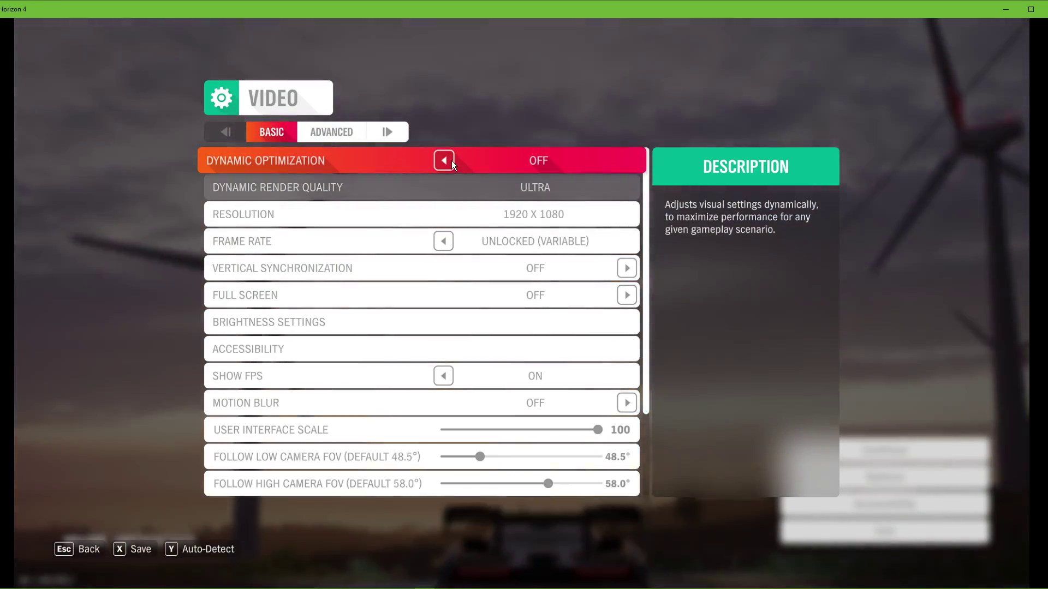
Step: Turn Dynamic Optimization on and set Dynamic Render Quality to Medium
click(450, 161)
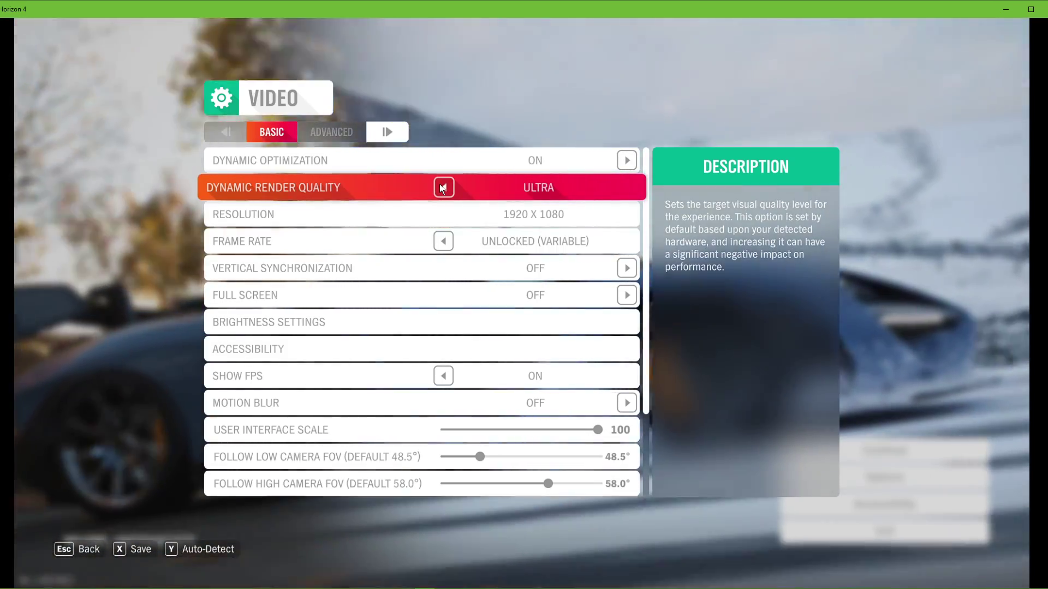
click(443, 187)
click(443, 187)
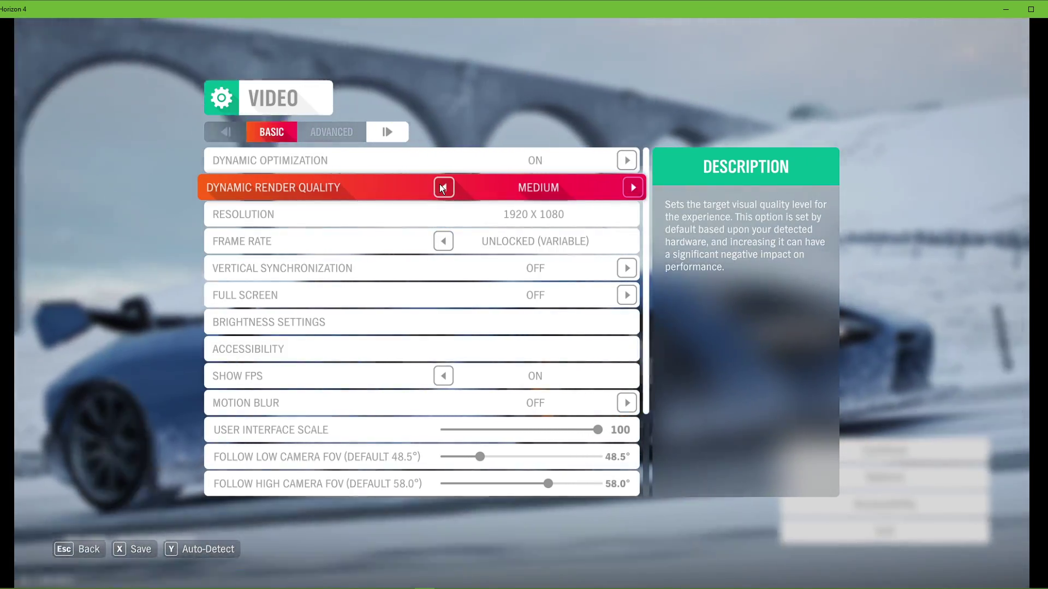
click(443, 187)
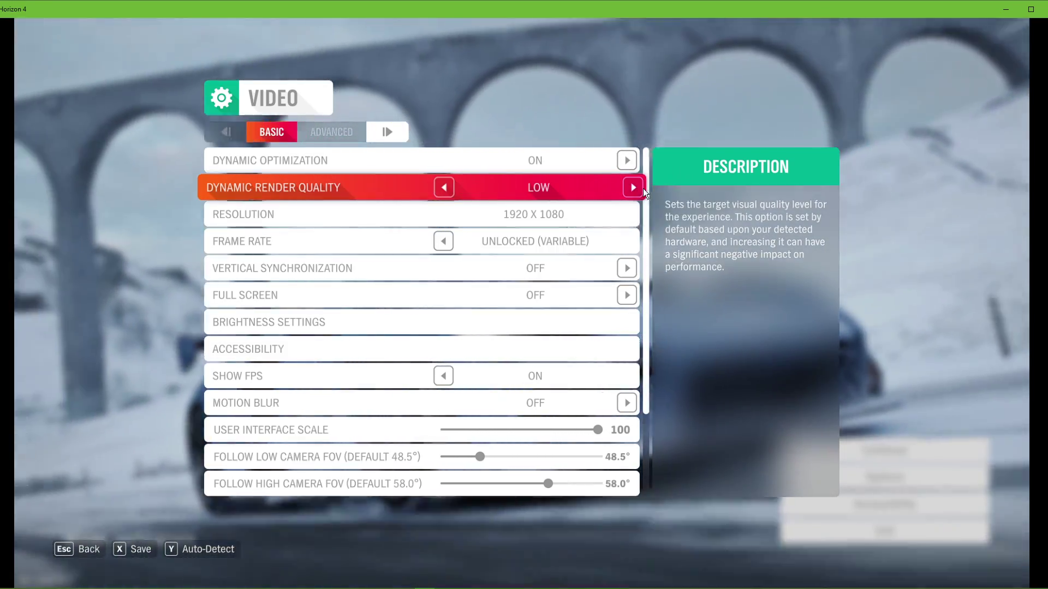
click(633, 188)
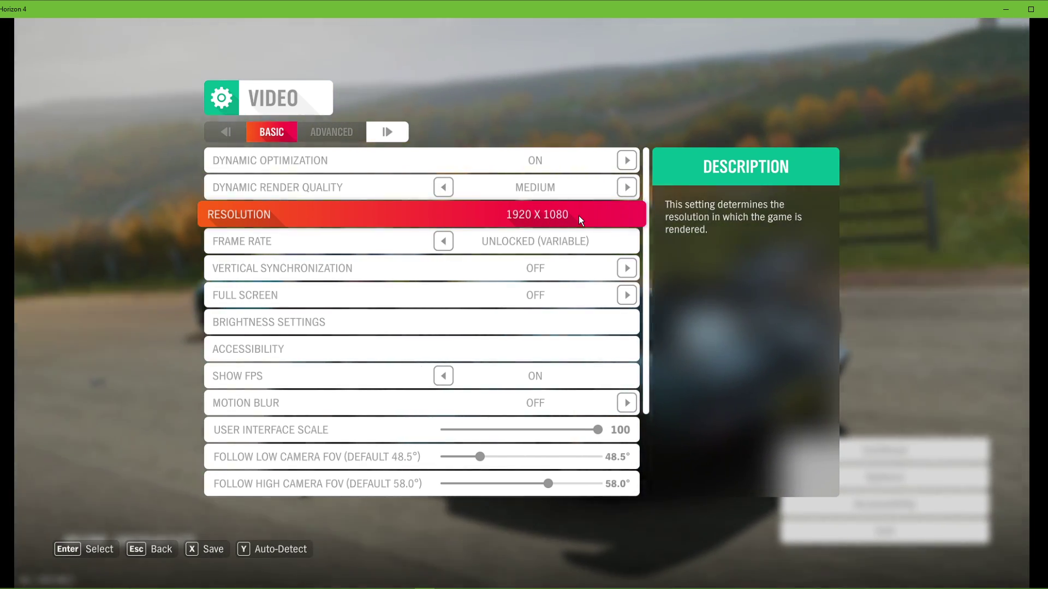
Step: Review the available render resolutions and choose 1920 x 1080
click(579, 215)
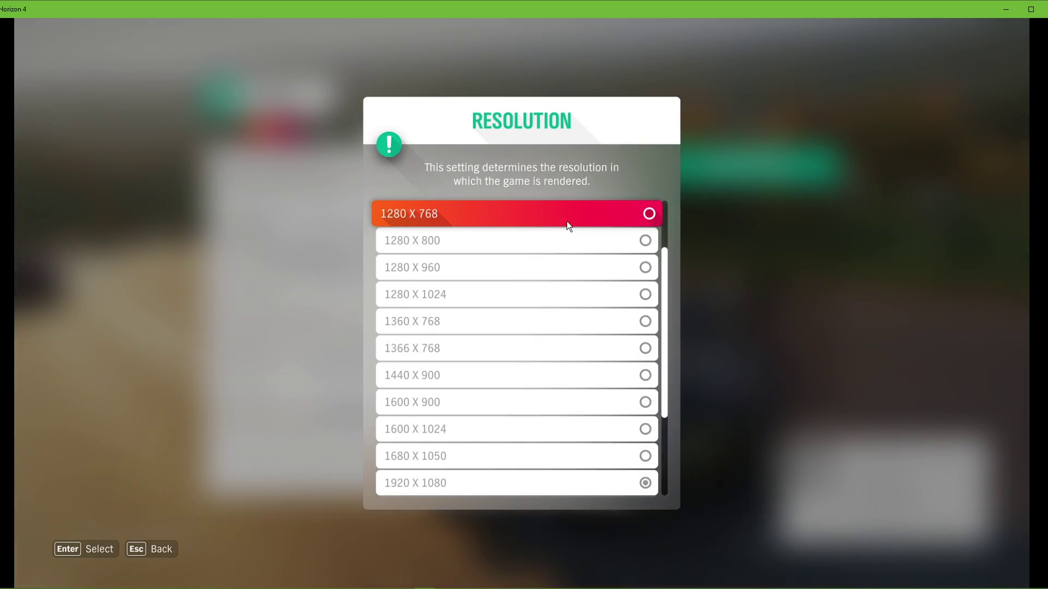
scroll(526, 342, down, 5)
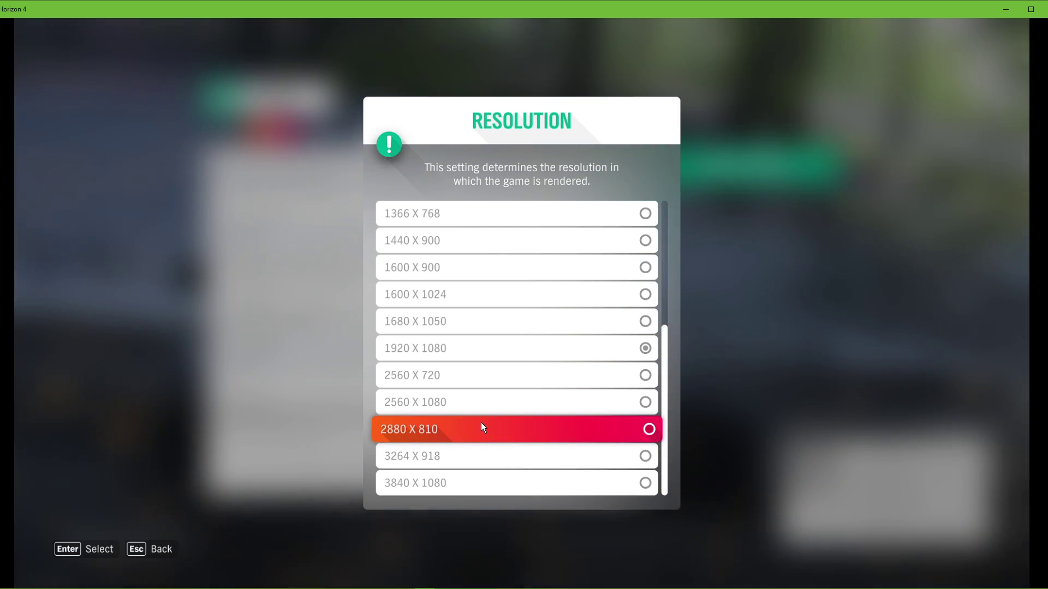
click(501, 349)
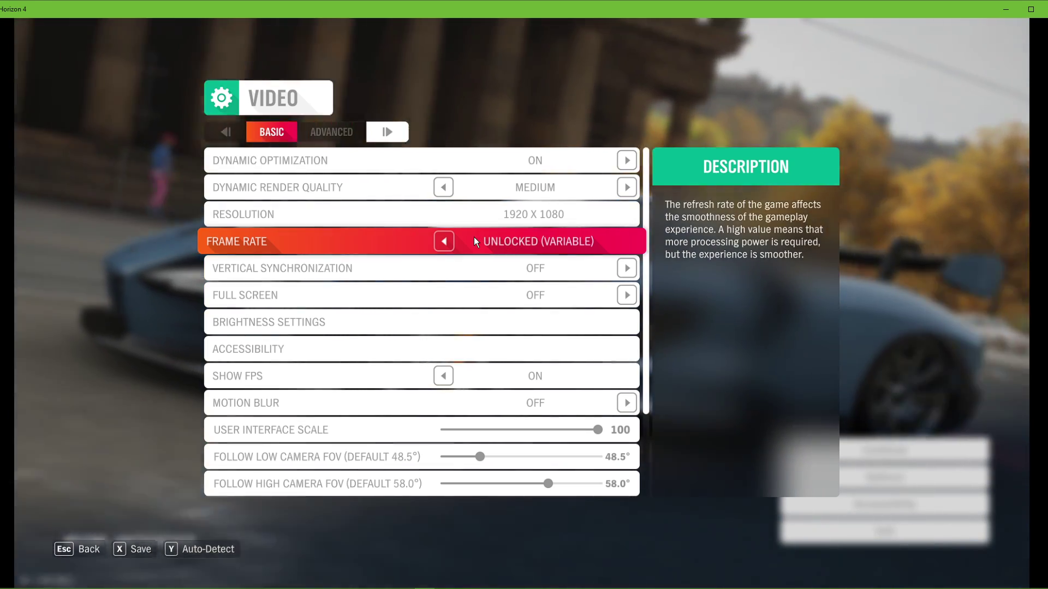
Step: Try a frame rate of 60 FPS and return the setting to Unlocked (Variable)
click(445, 241)
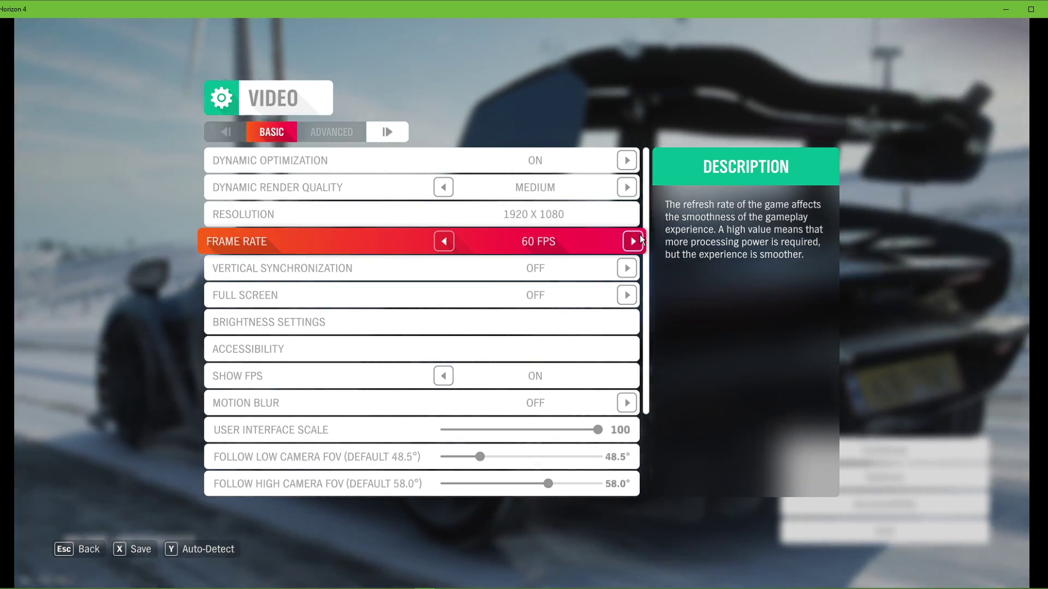
click(640, 236)
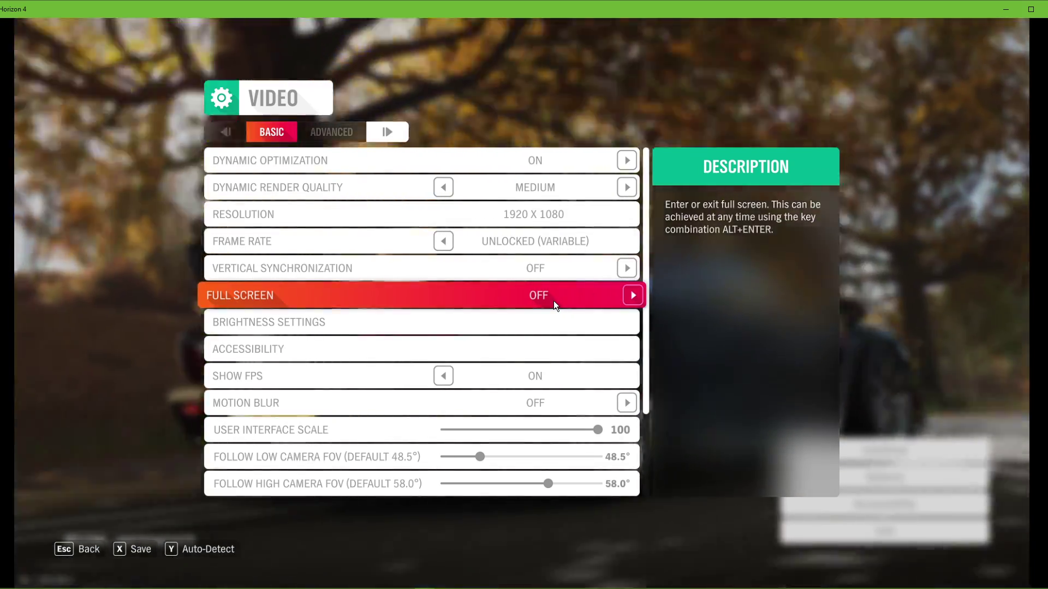
Step: Examine the brightness setup and the remaining basic video options, such as the camera field-of-view settings
click(542, 318)
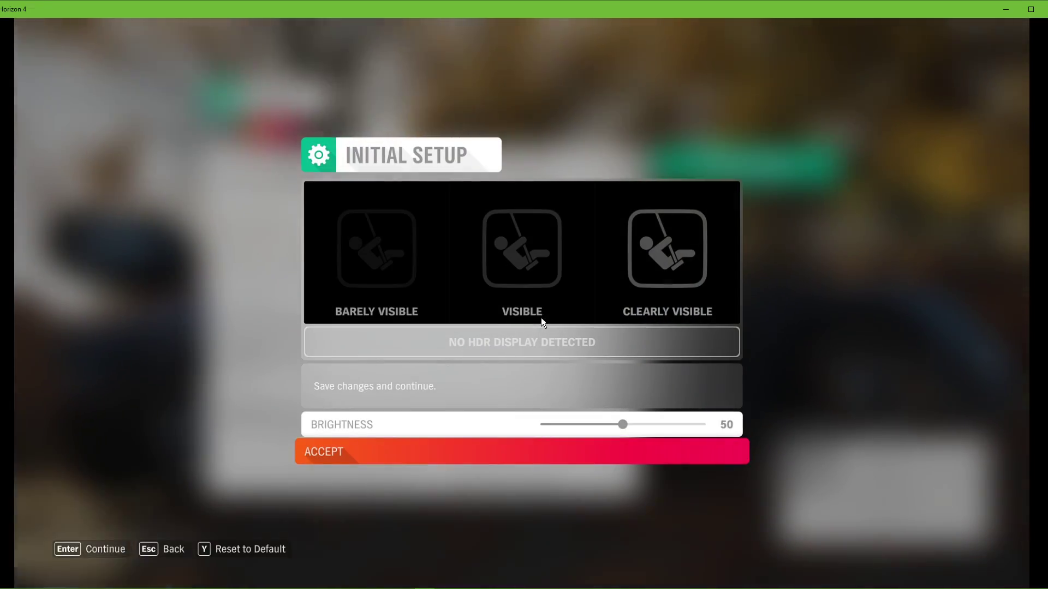
key(Escape)
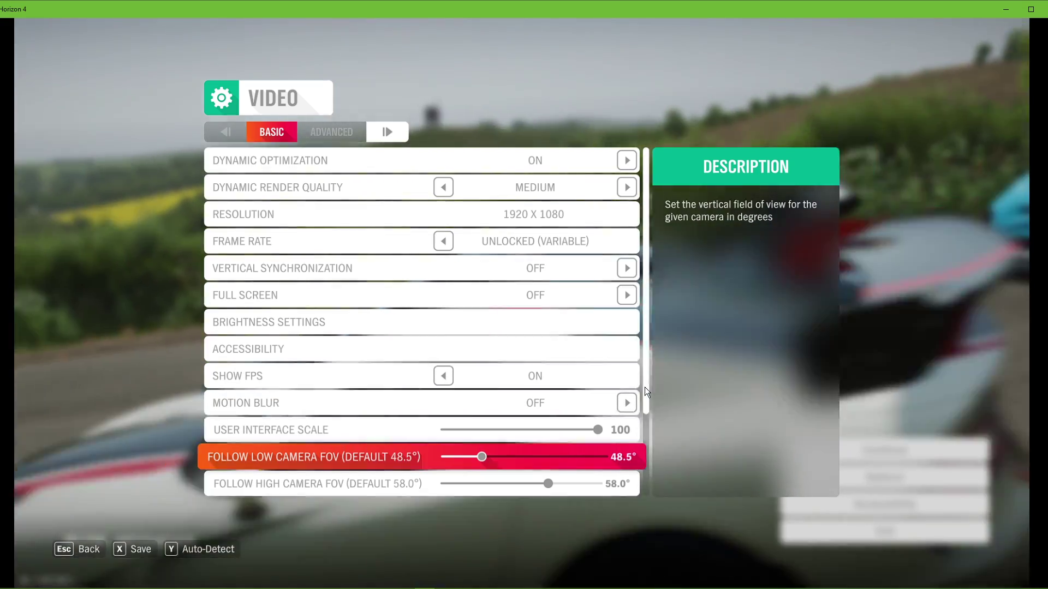
scroll(644, 387, down, 4)
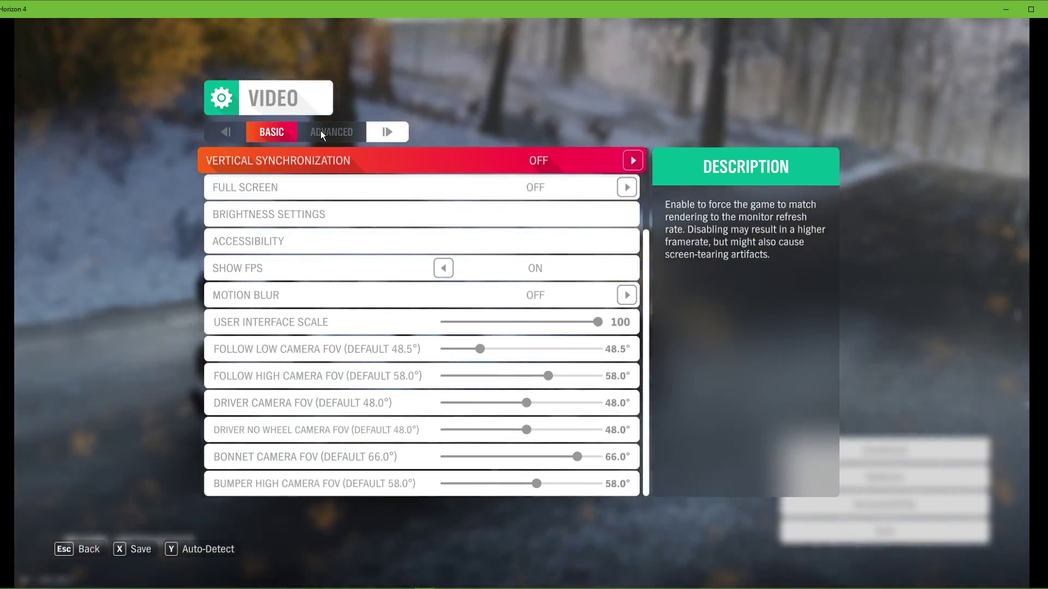
Step: Apply the Low preset in the advanced video settings and set Shadow Quality to Off
click(321, 131)
click(404, 364)
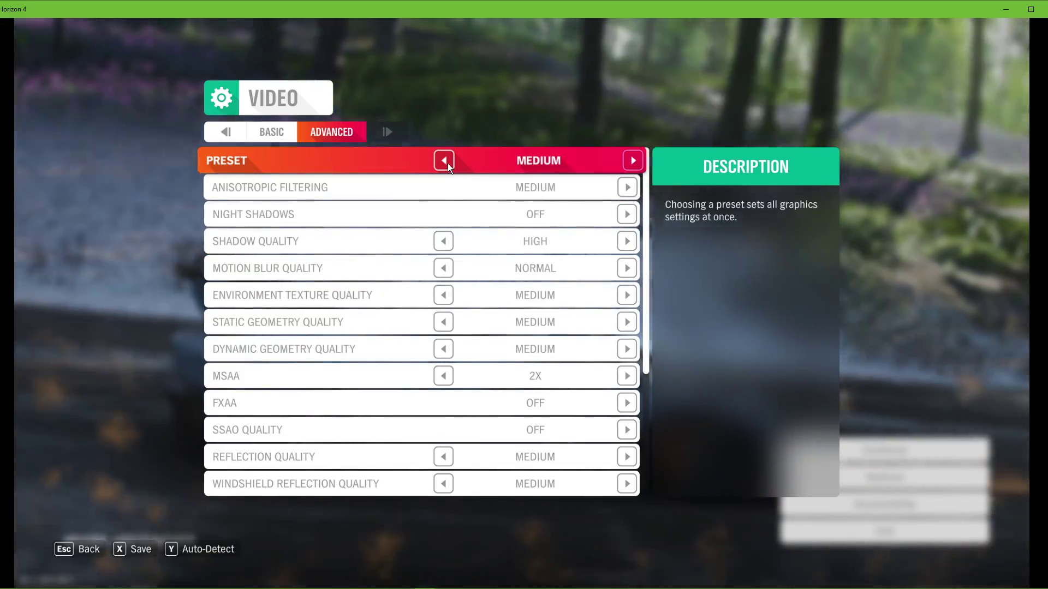
click(447, 162)
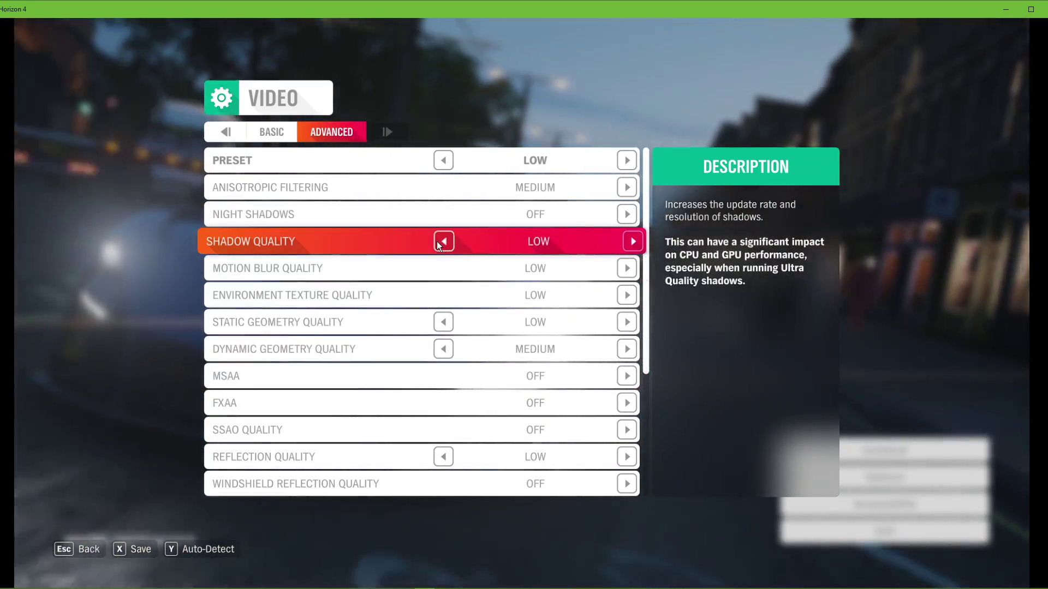
click(438, 242)
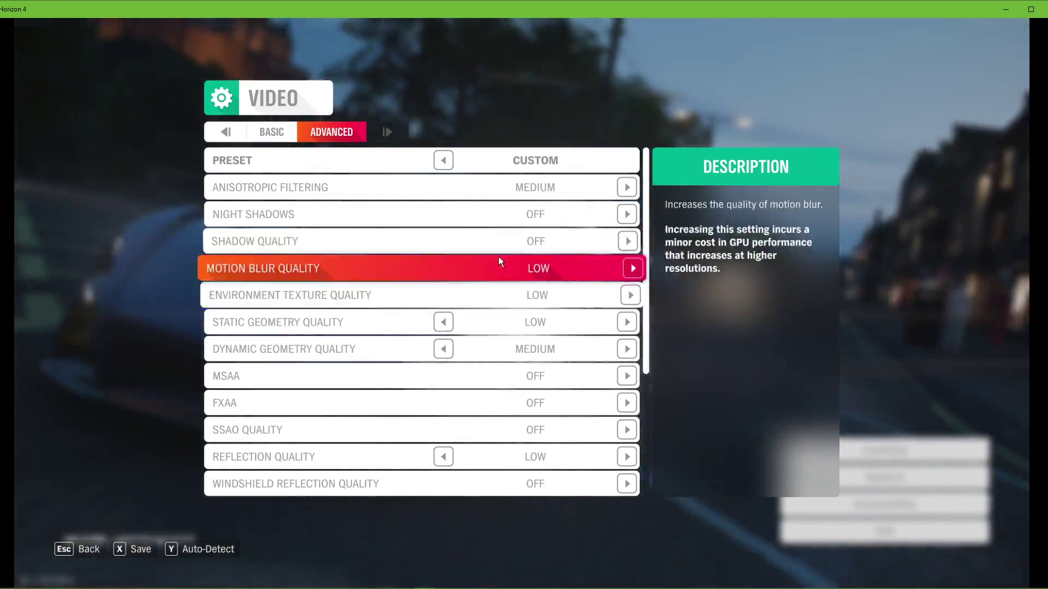
Step: Set Shader Quality to Low, save the video changes and return to the game's start screen
scroll(521, 243, down, 8)
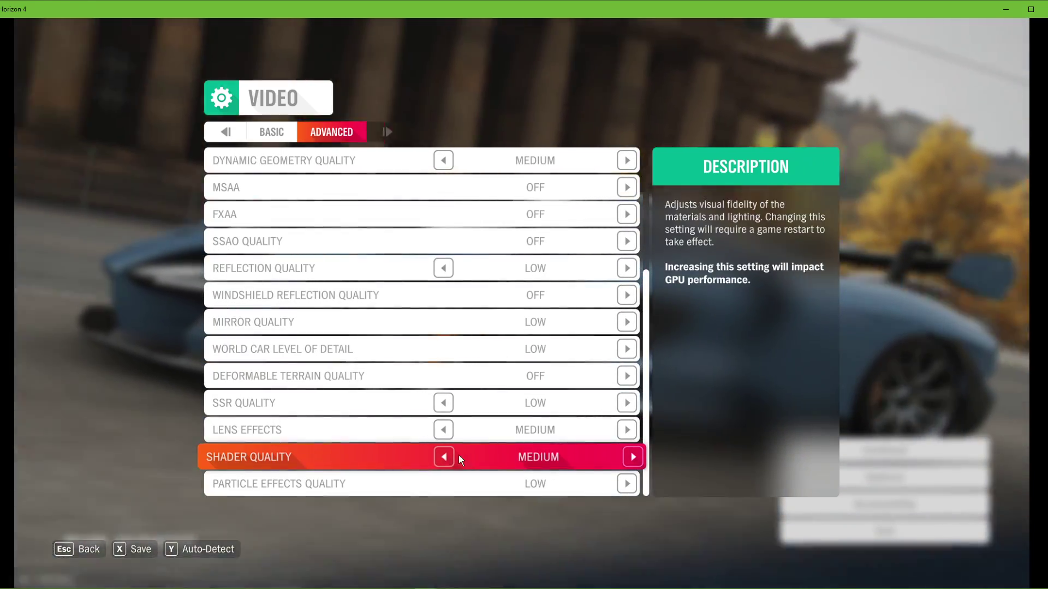
click(445, 456)
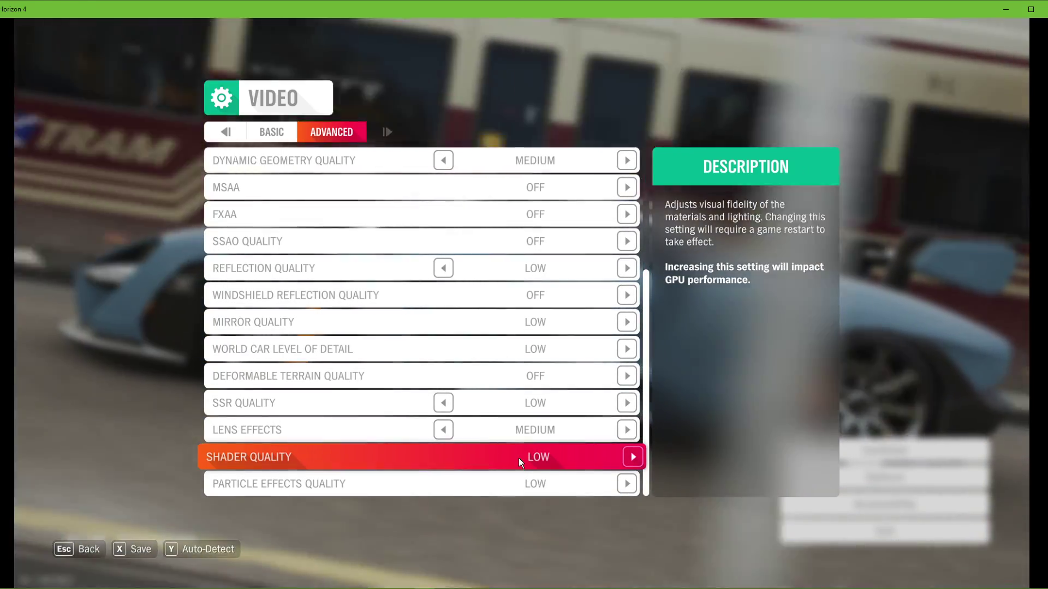
key(Escape)
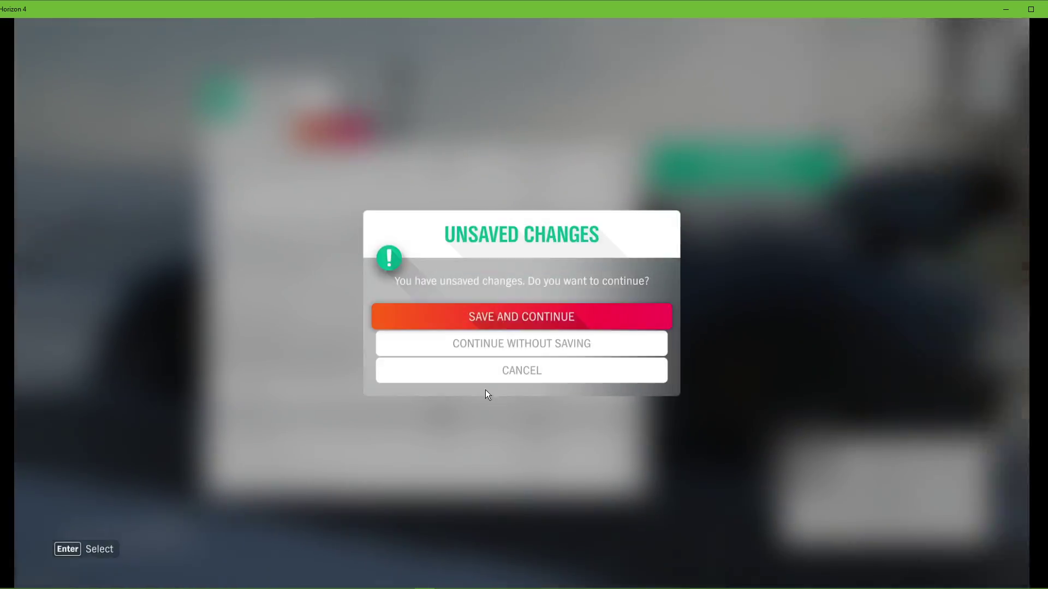
click(493, 320)
key(Escape)
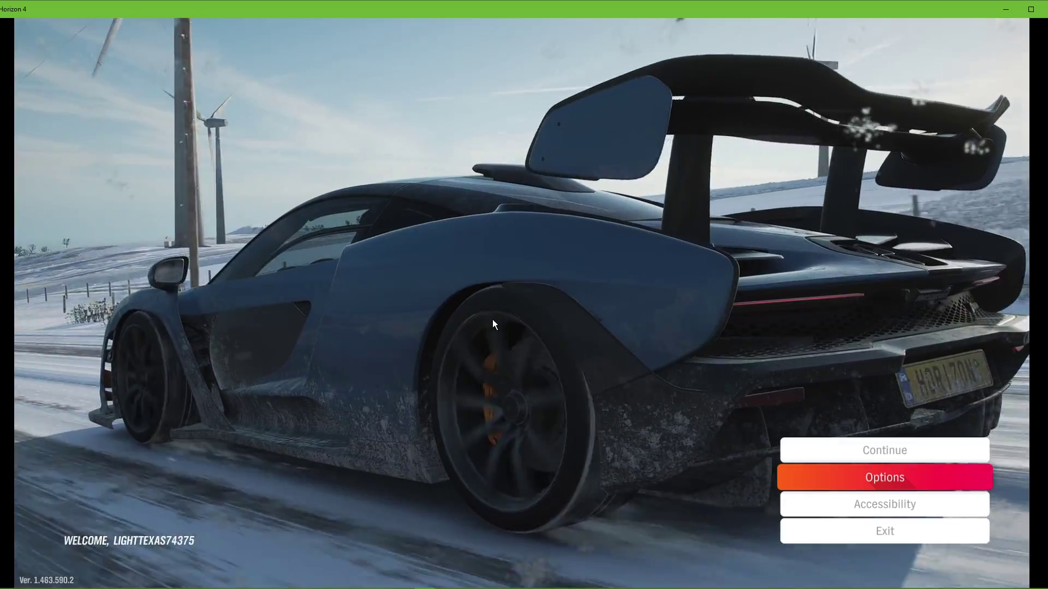
Step: Switch to Task Manager and go to the detailed process entry of Forza Horizon 4
key(super)
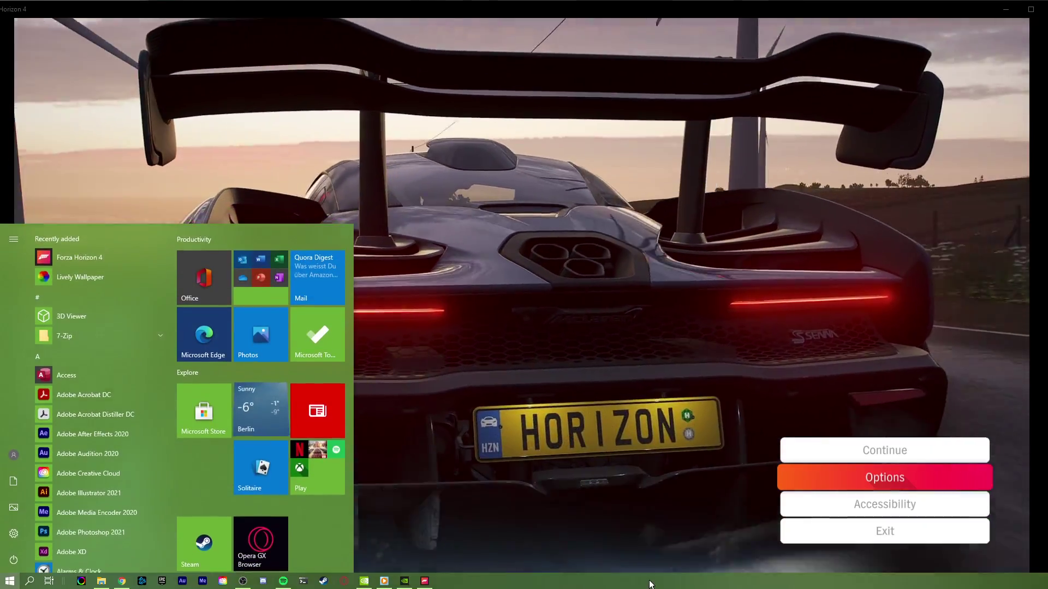
right_click(652, 580)
click(659, 519)
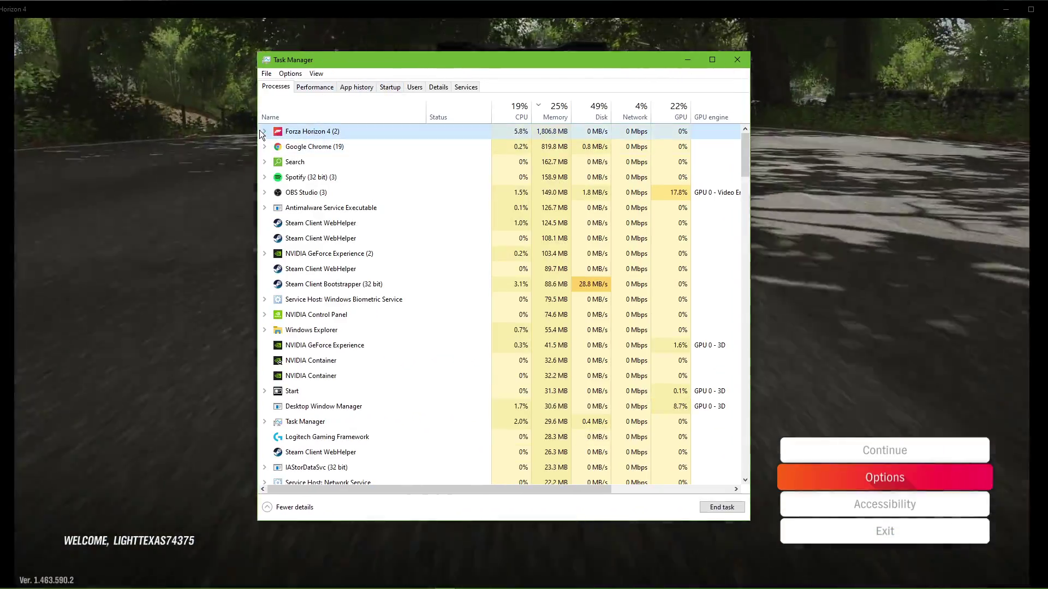
click(263, 131)
right_click(302, 149)
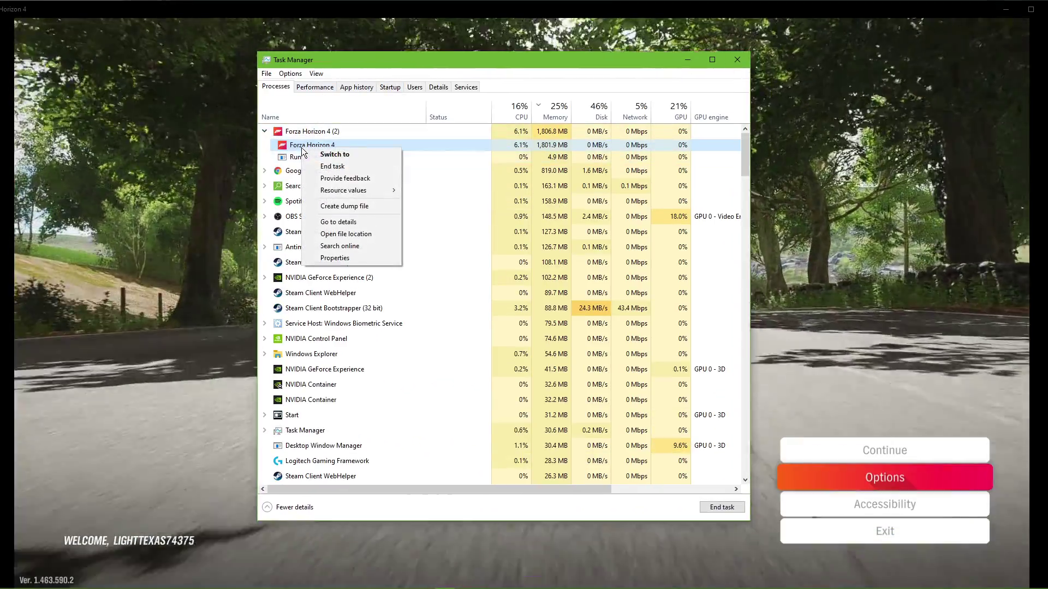
click(352, 220)
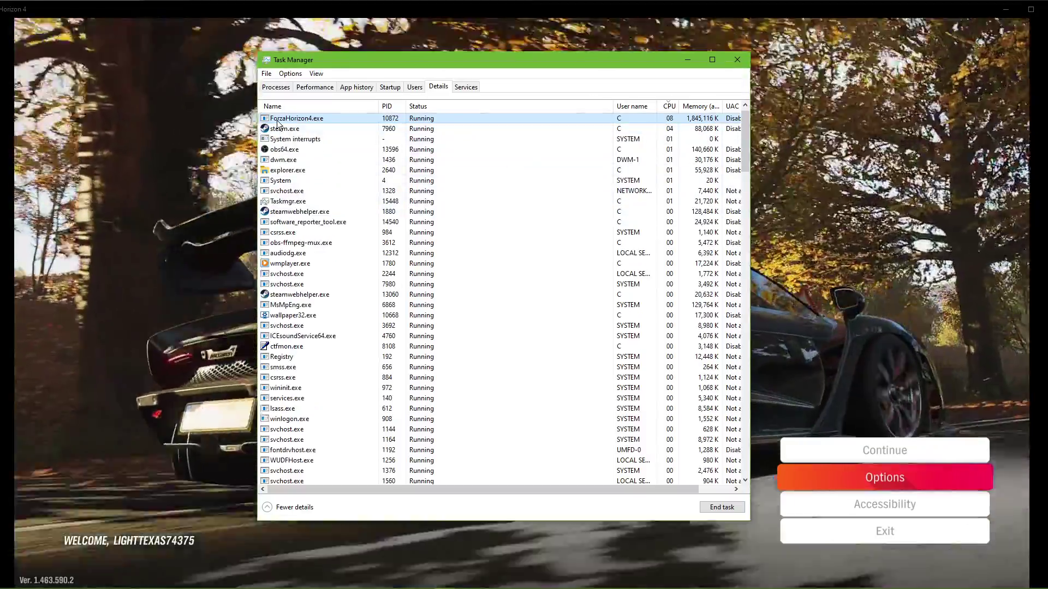
Step: Set the priority of the ForzaHorizon4.exe process to High and confirm the change
right_click(276, 122)
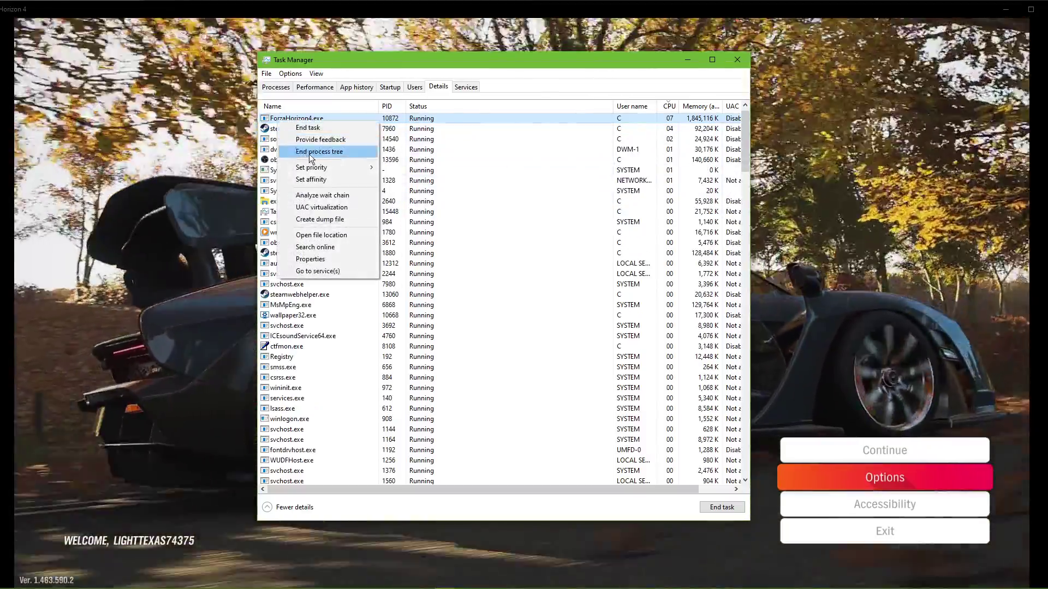
mouse_move(336, 167)
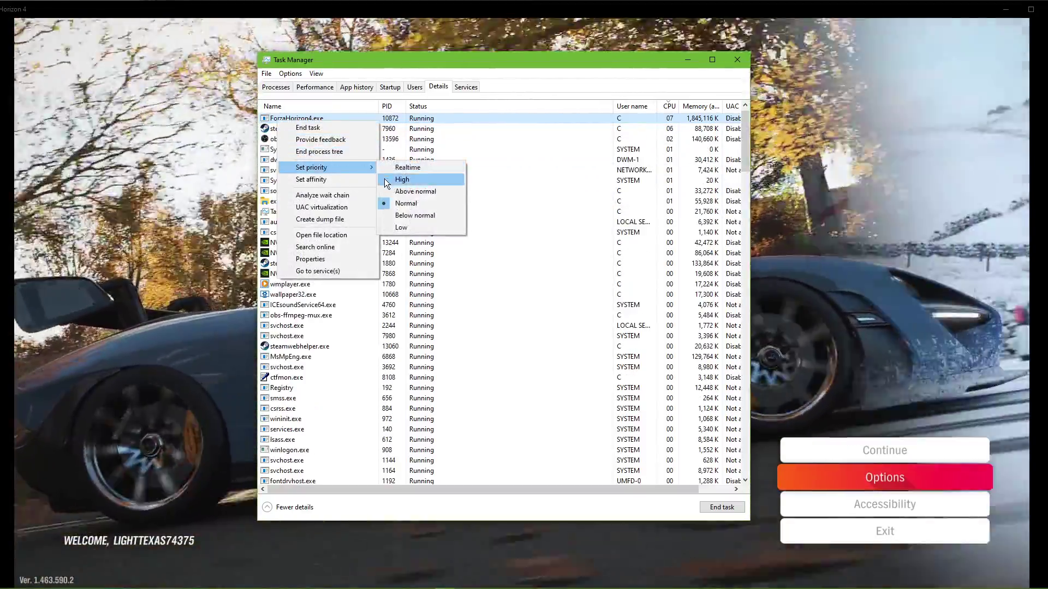
click(389, 179)
drag(760, 221, 510, 184)
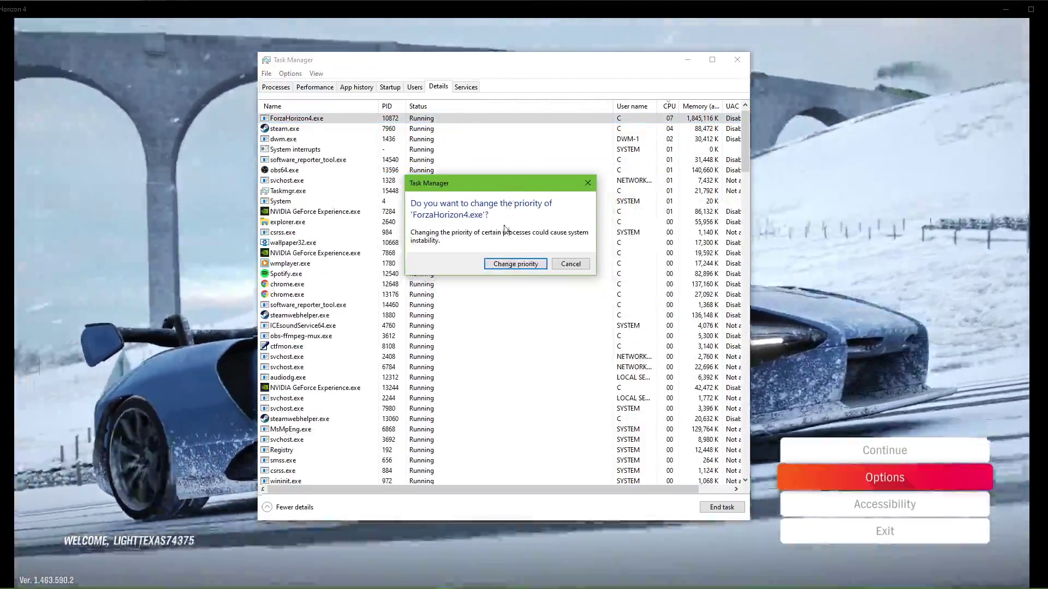
click(515, 262)
right_click(317, 119)
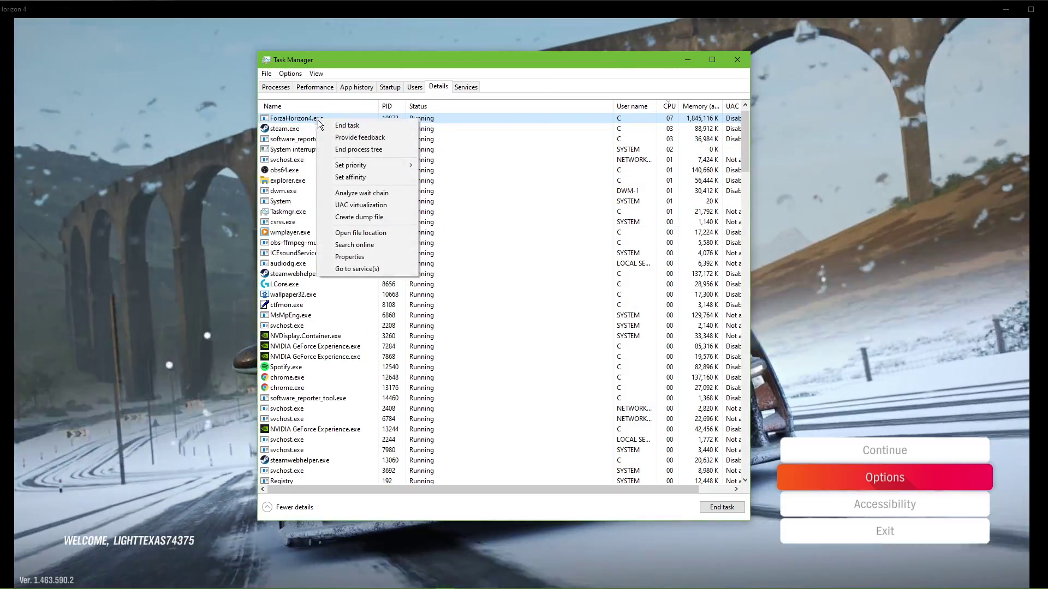
mouse_move(385, 168)
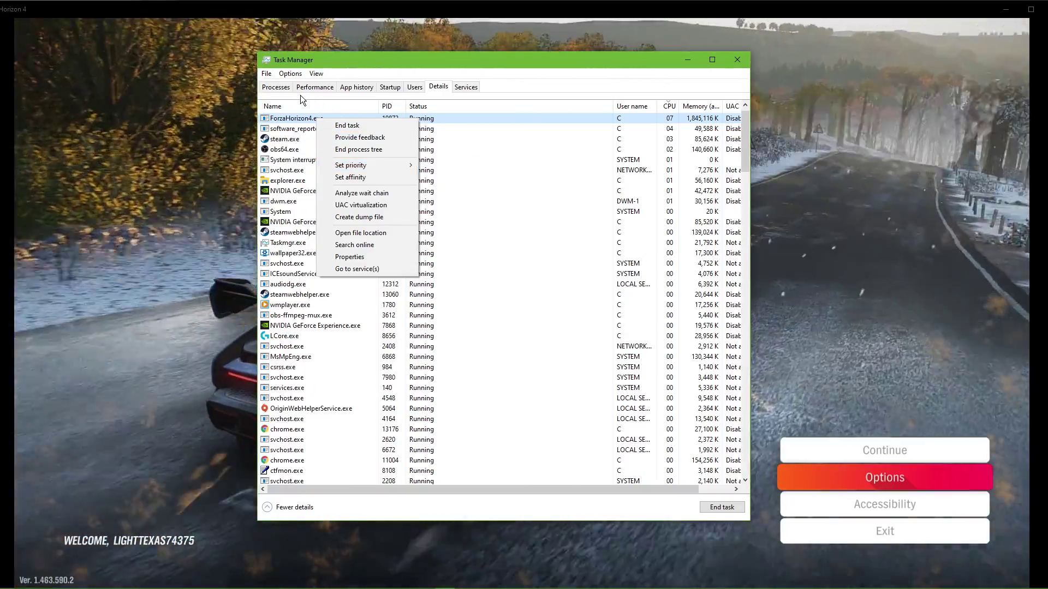
click(300, 95)
Step: Review the running processes sorted by CPU usage, including Google Chrome and OBS Studio, and look at the startup programs
click(285, 88)
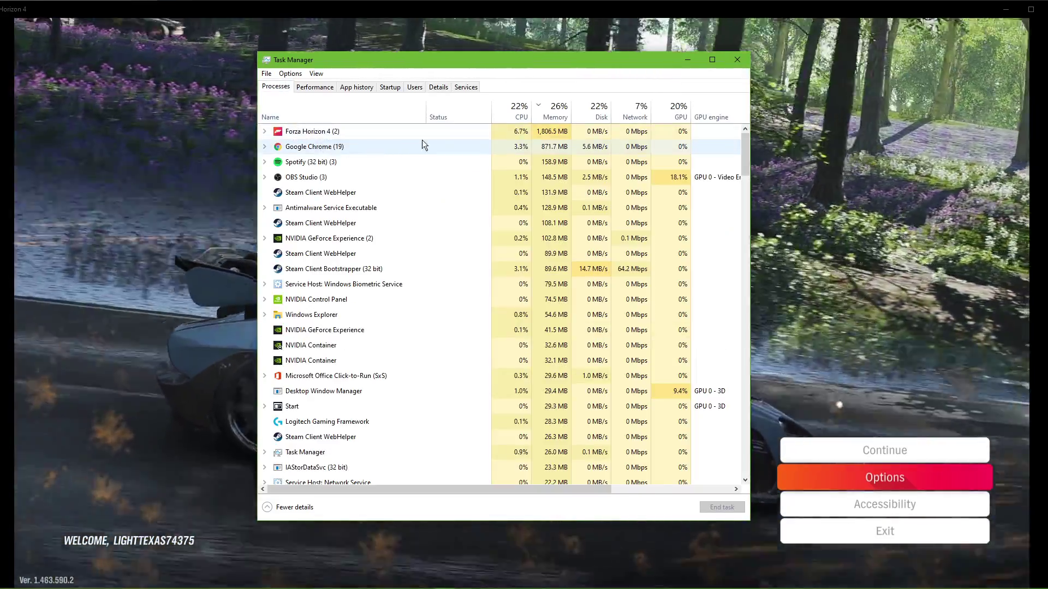
click(518, 112)
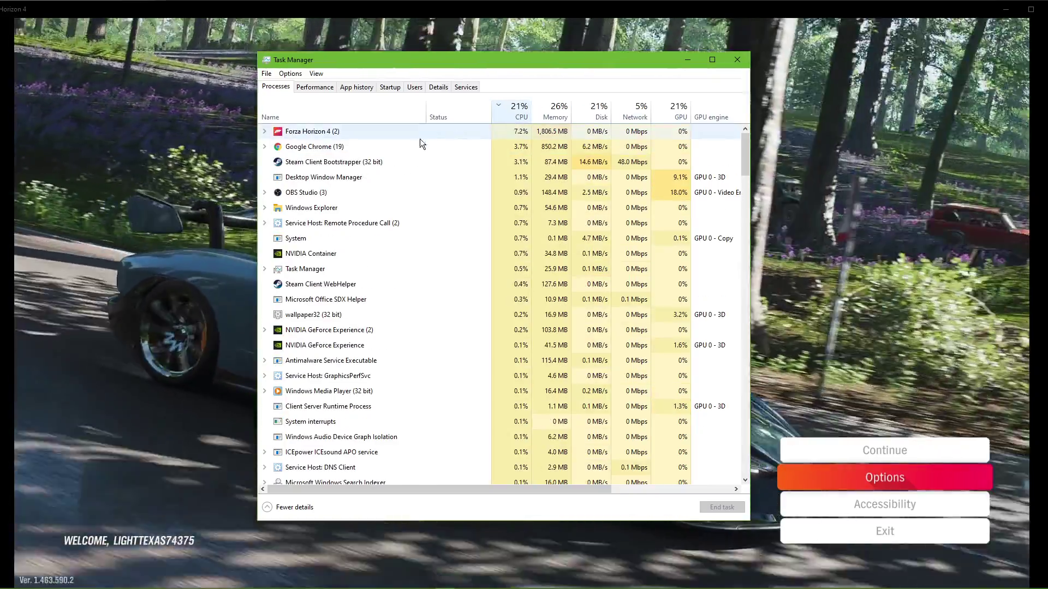
right_click(419, 146)
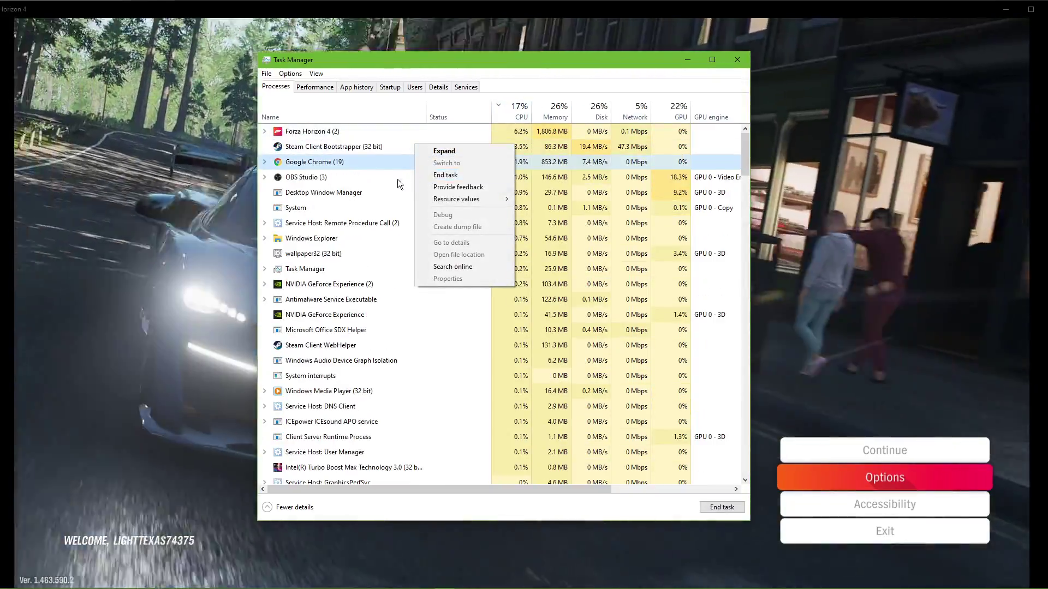
click(391, 182)
right_click(389, 183)
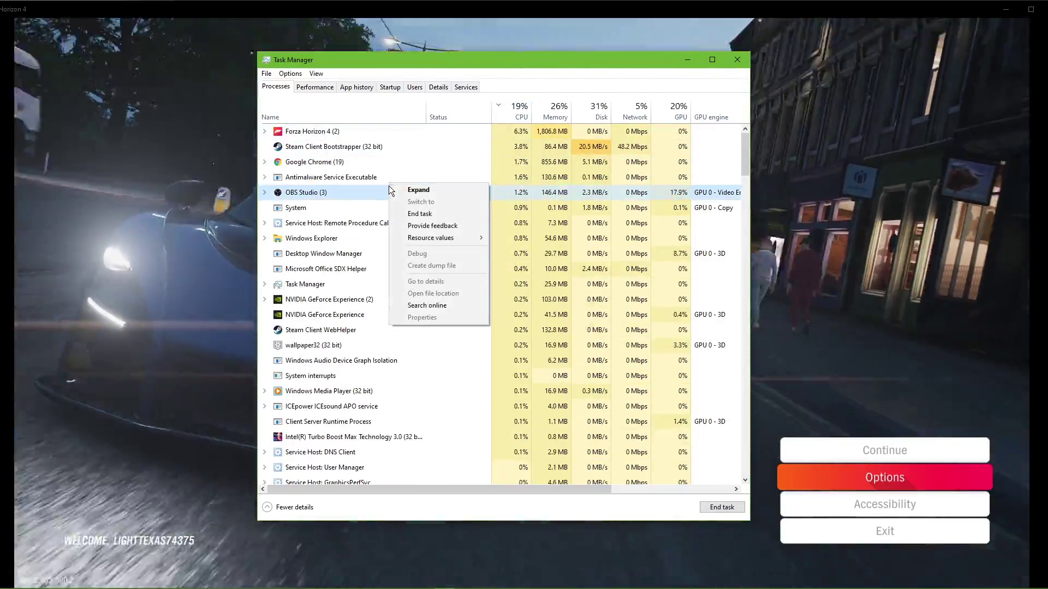
click(349, 283)
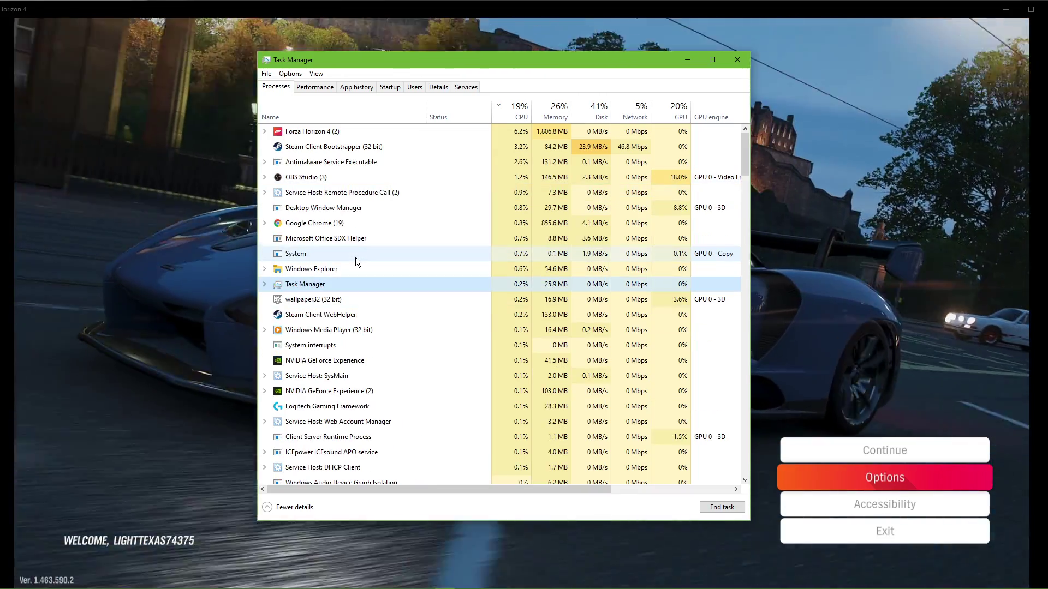
scroll(355, 257, down, 10)
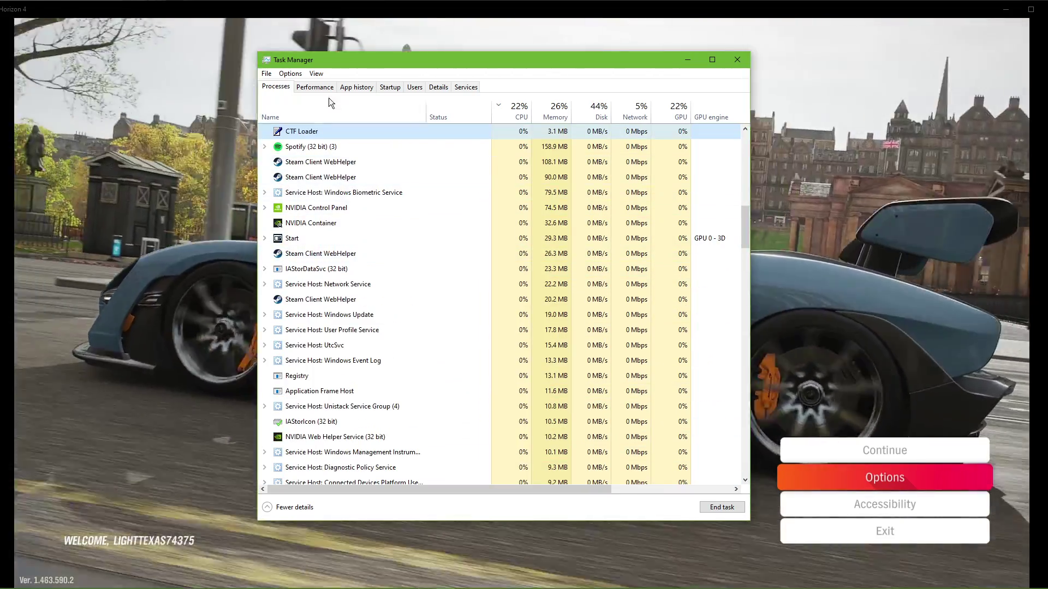
click(391, 88)
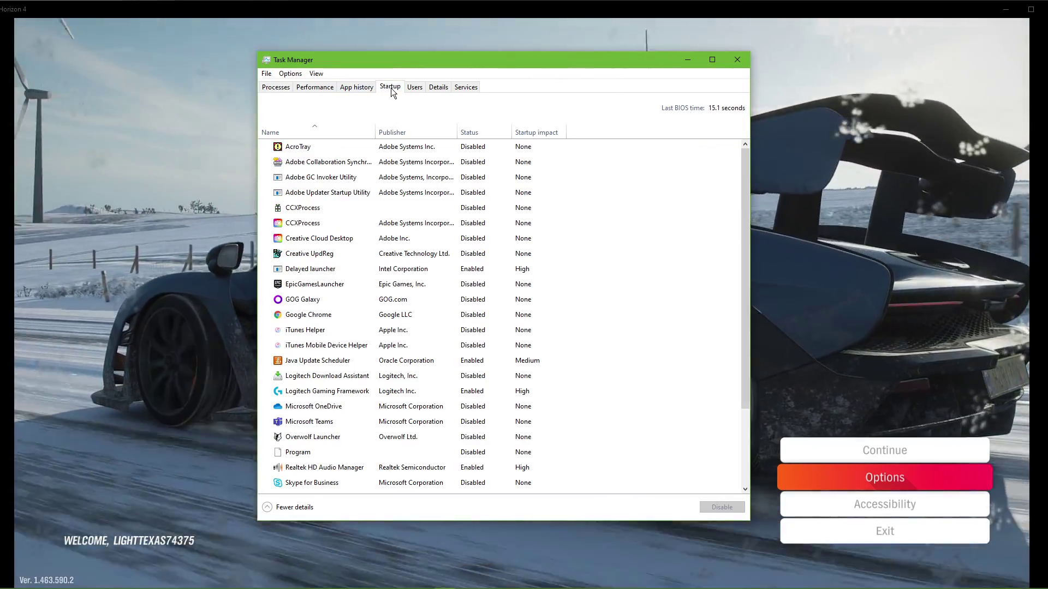
Step: Close Task Manager and exit Forza Horizon 4 to the desktop
click(737, 59)
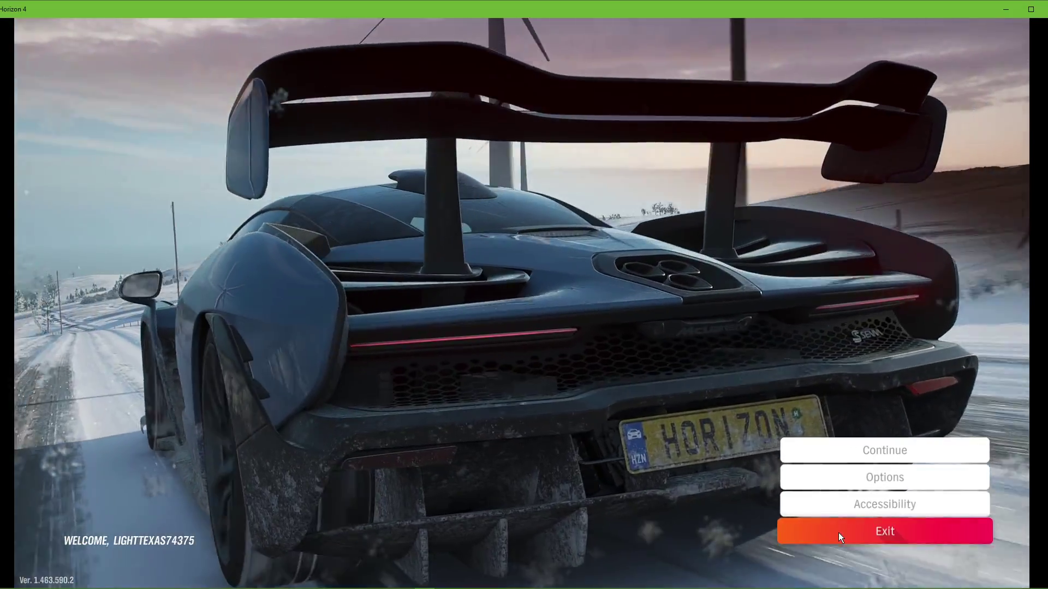
click(838, 533)
key(Return)
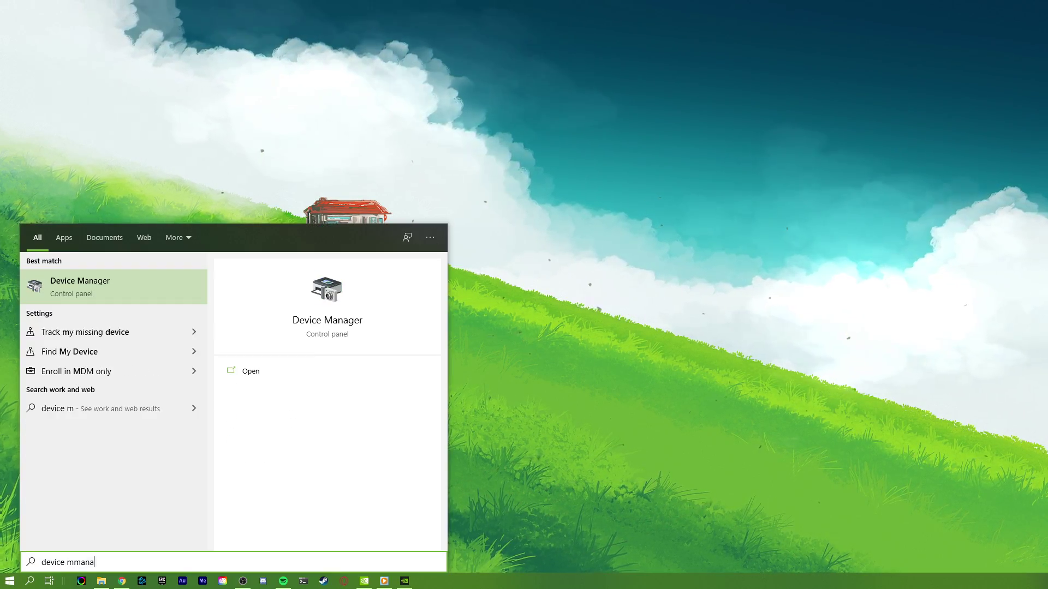
Step: Search Windows for "device manager", open Device Manager and move its window toward the middle of the desktop
text(mman)
key(BackSpace)
key(BackSpace)
key(BackSpace)
text(a)
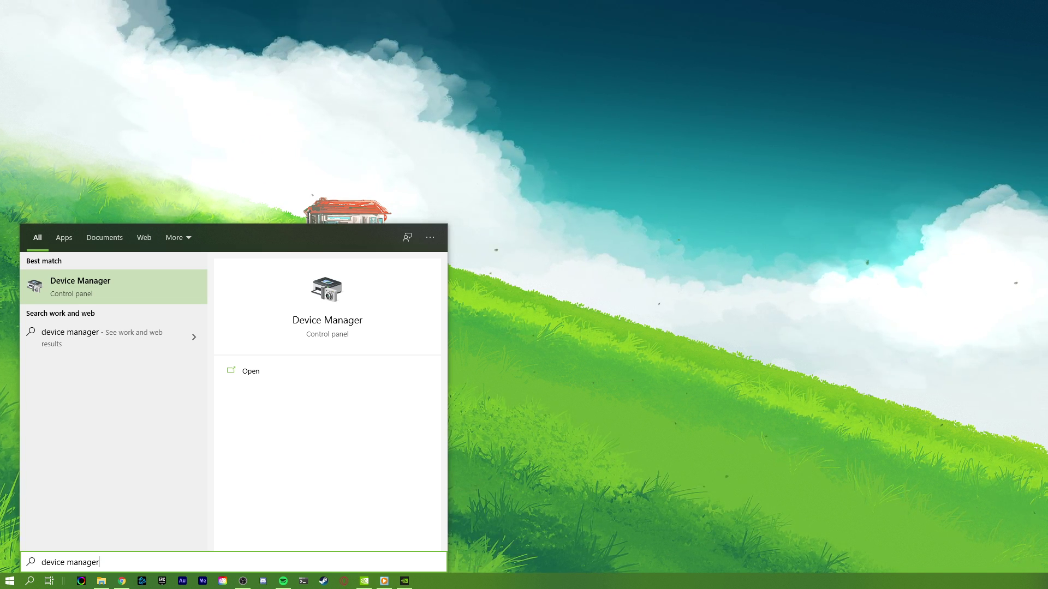
key(Return)
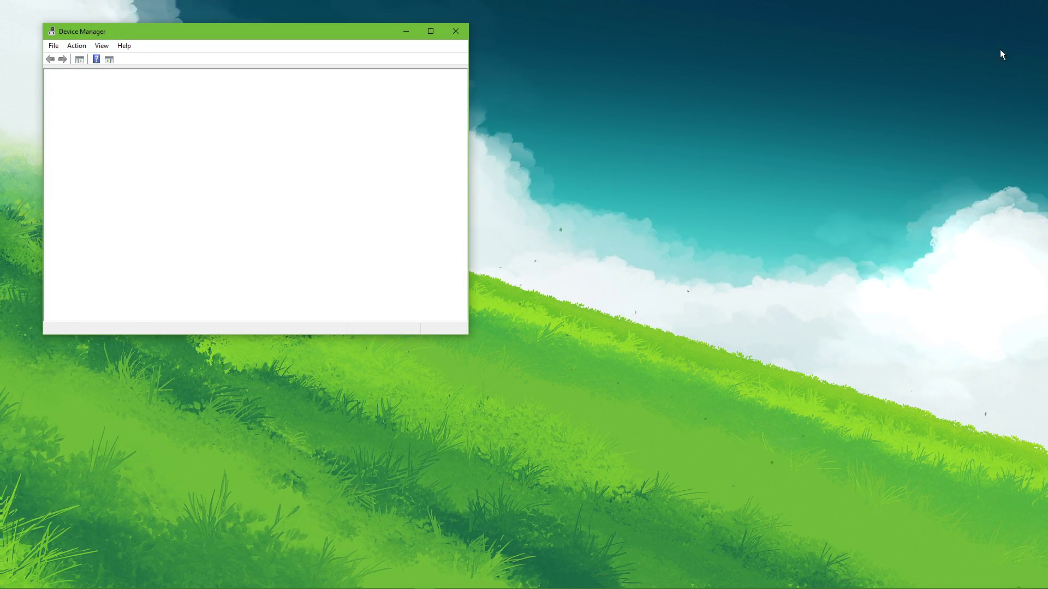
drag(349, 33, 638, 104)
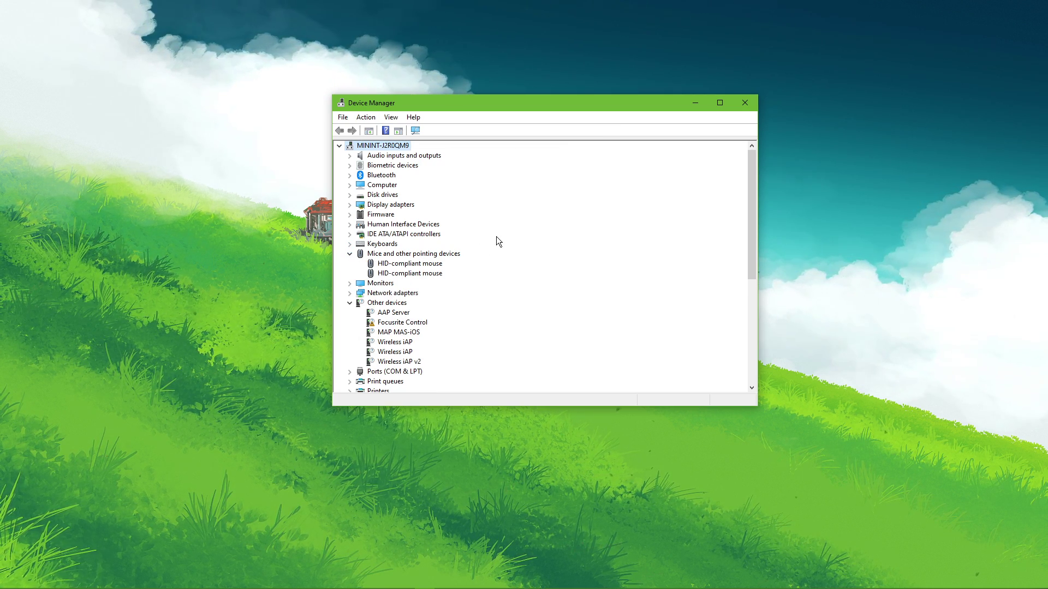
Step: Collapse the Other devices category and look at the driver update options for both HID-compliant mouse entries, closing each without searching
double_click(376, 302)
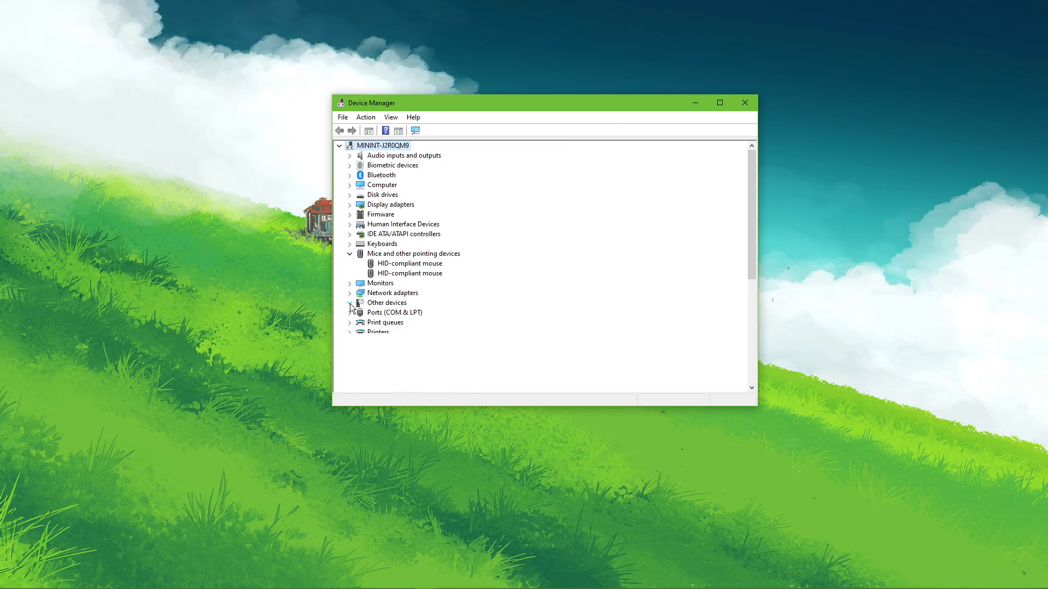
right_click(411, 265)
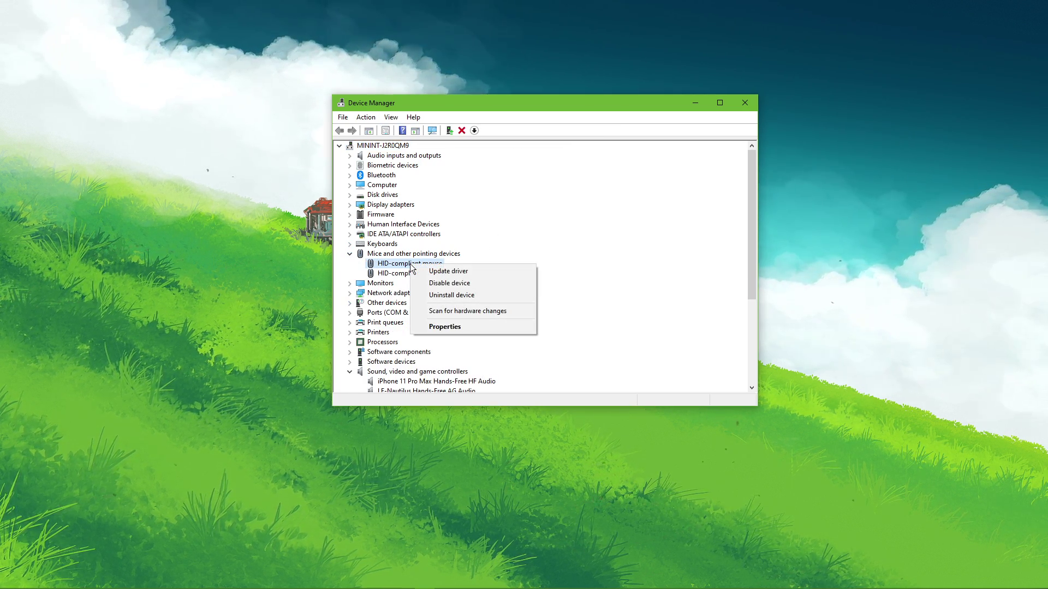
click(416, 271)
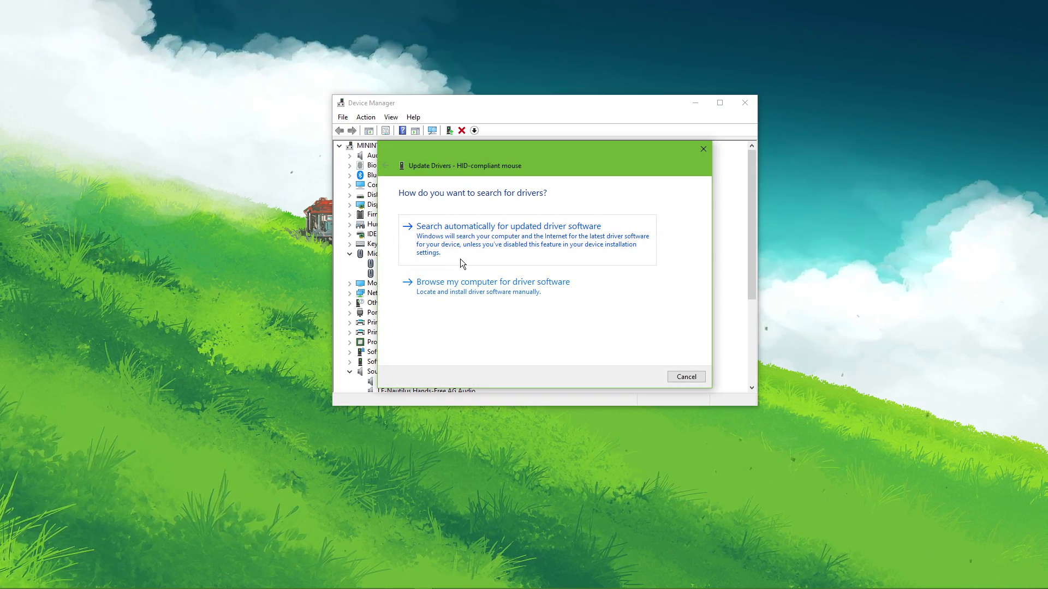
click(704, 148)
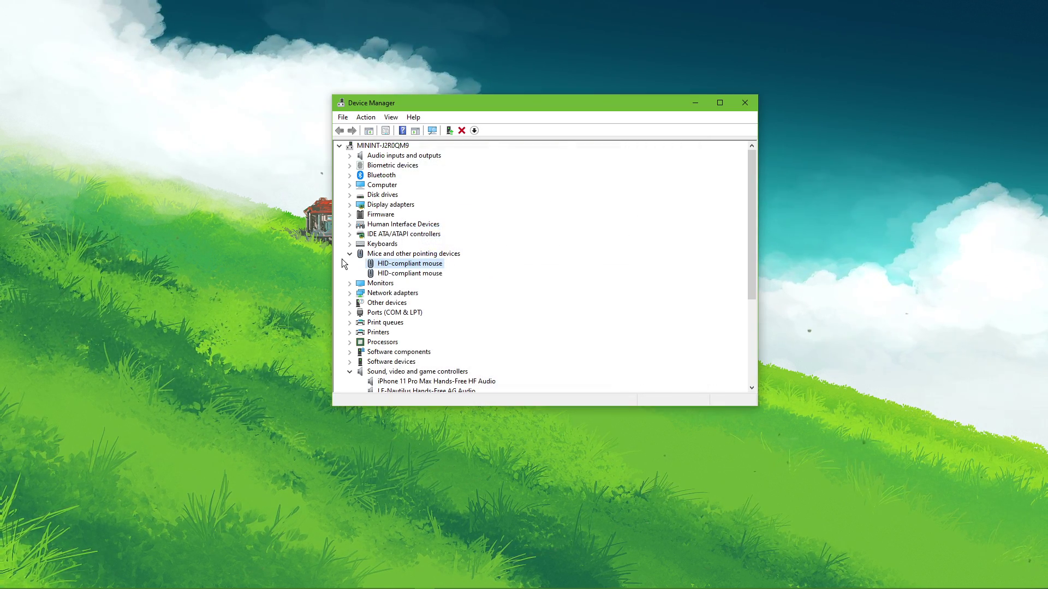
right_click(405, 276)
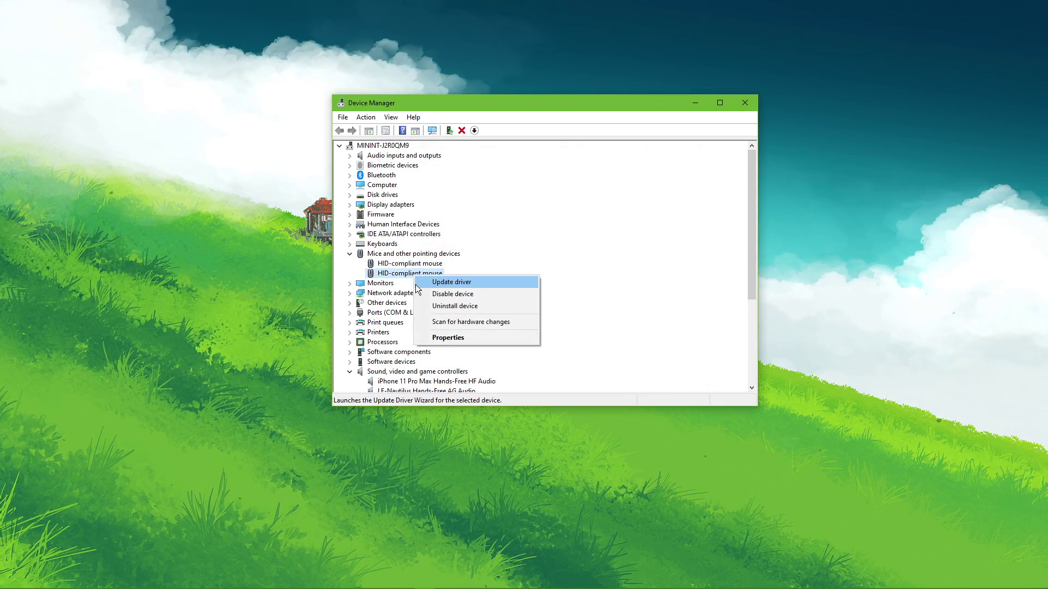
click(417, 282)
click(703, 149)
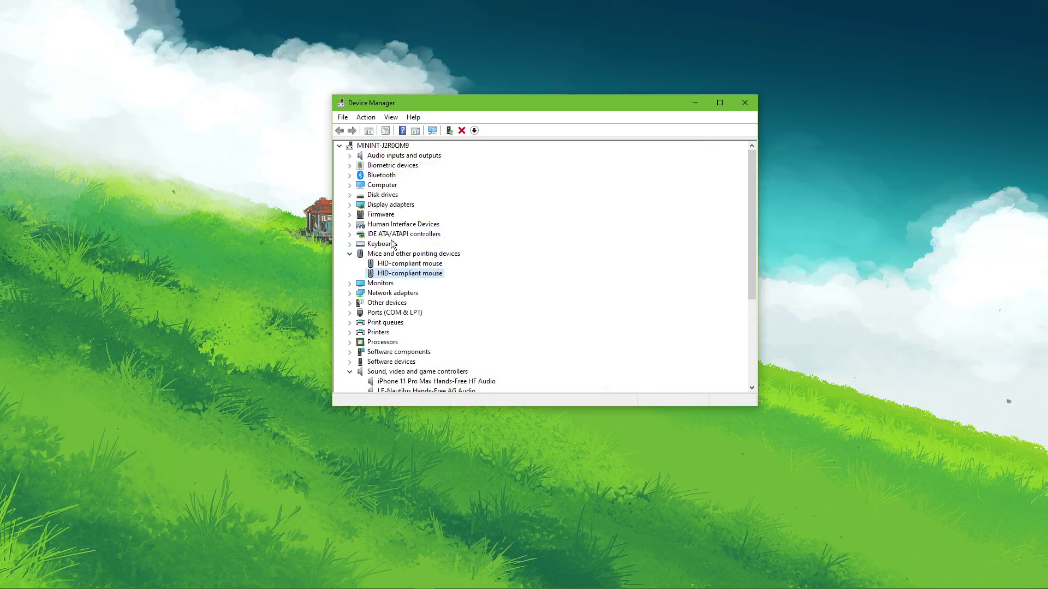
Step: Collapse Mice and other pointing devices and expand the Audio inputs and outputs and Display adapters categories
click(350, 254)
click(350, 156)
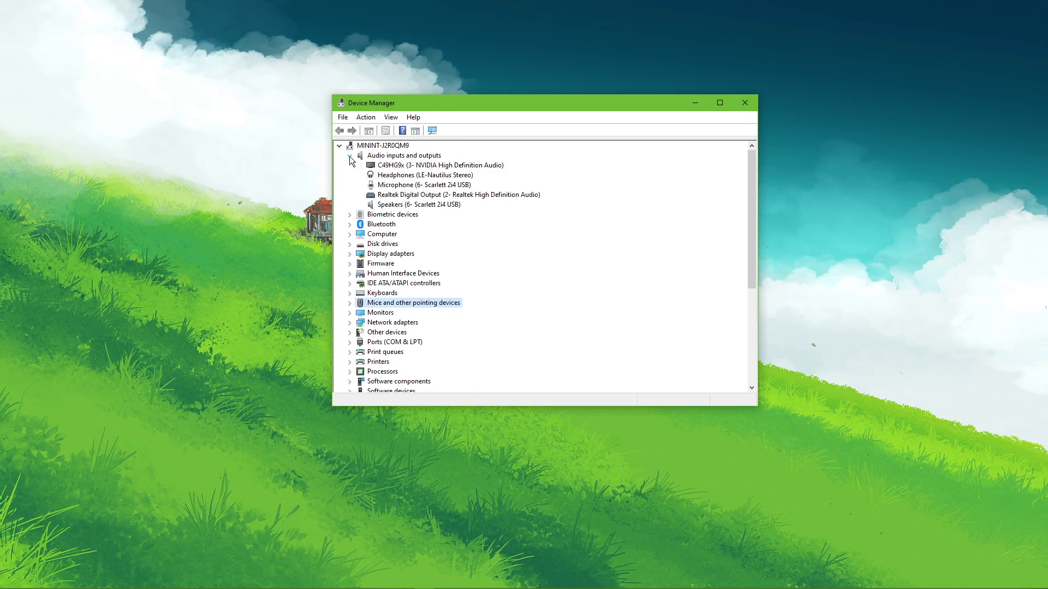
click(349, 254)
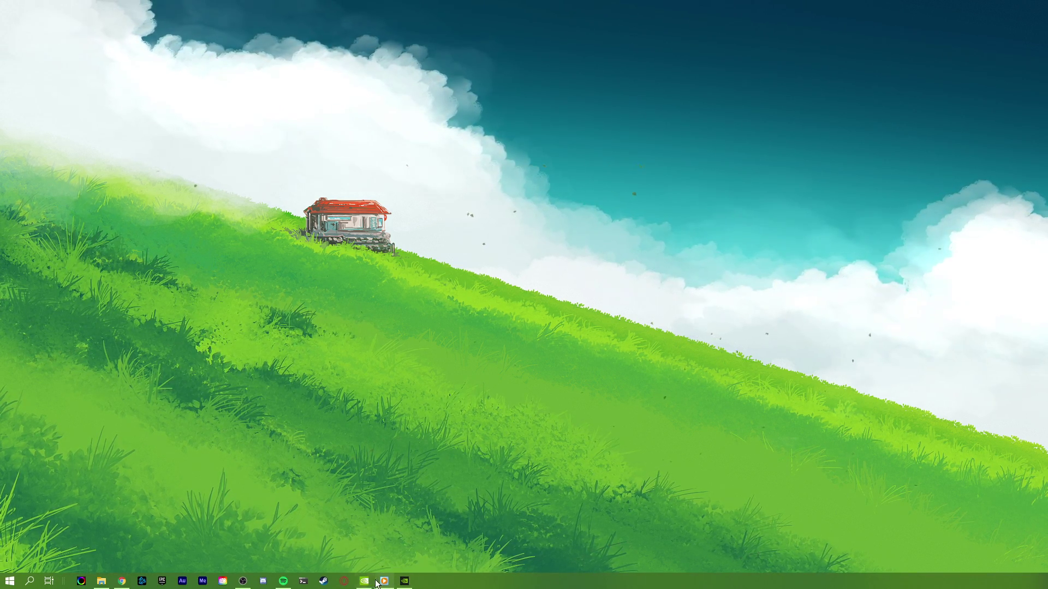
Step: Switch to GeForce Experience and check the available and installed Game Ready drivers, collapsing the details of both
click(404, 581)
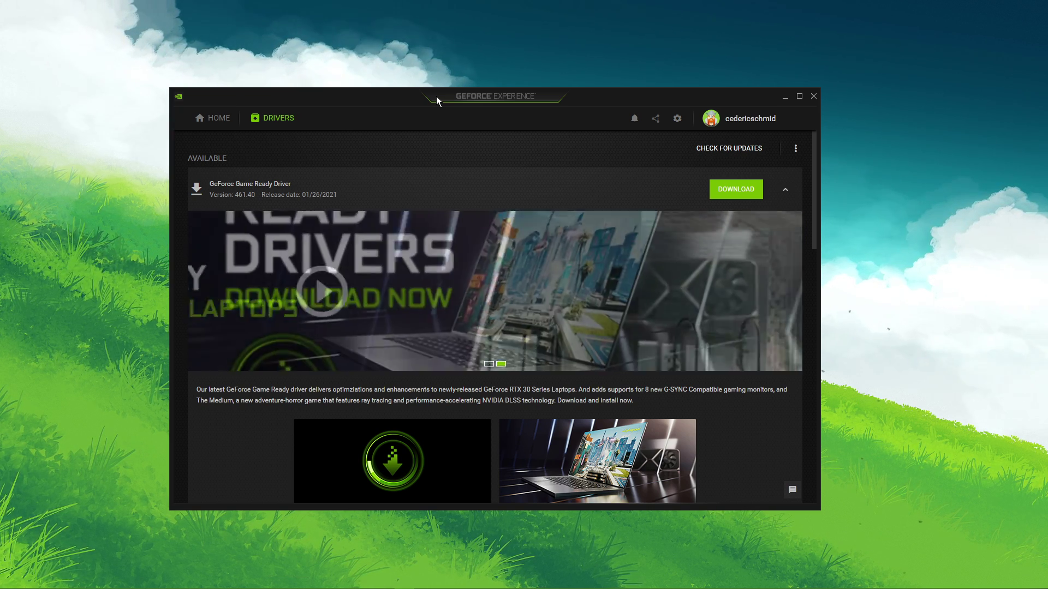
drag(436, 96, 455, 80)
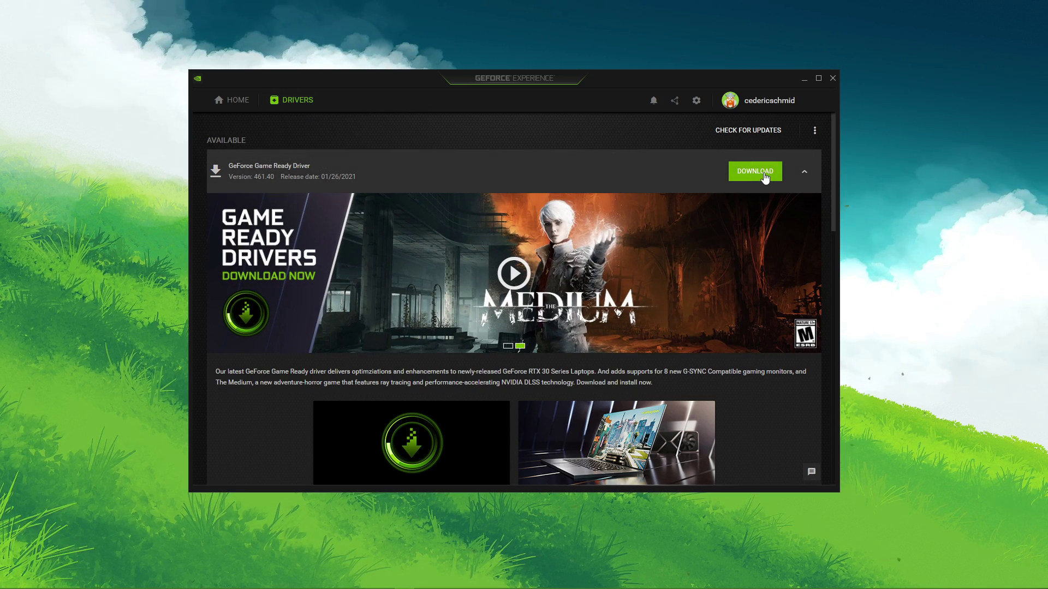
click(806, 174)
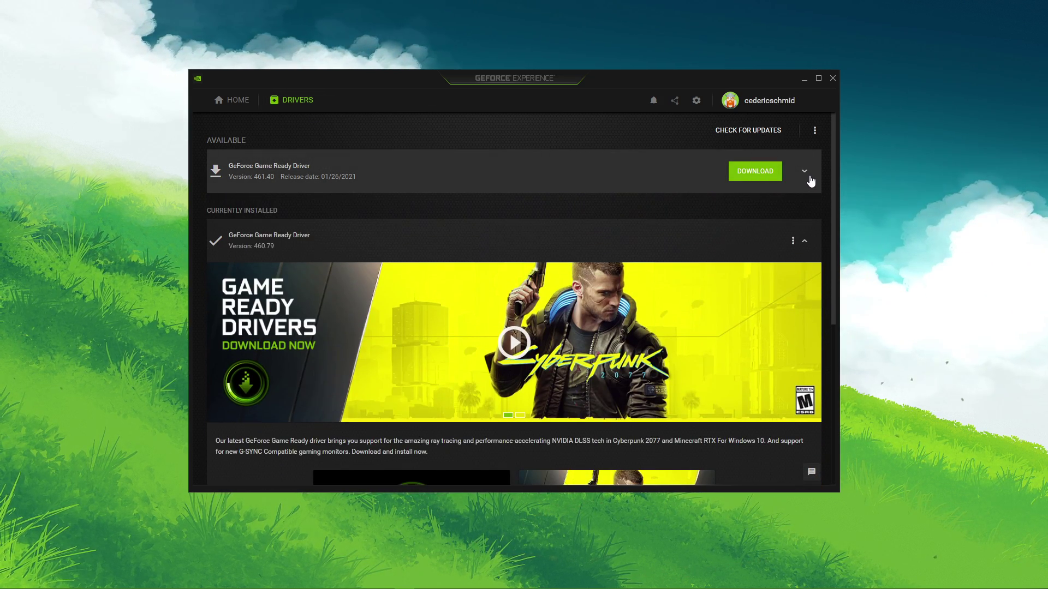
click(804, 240)
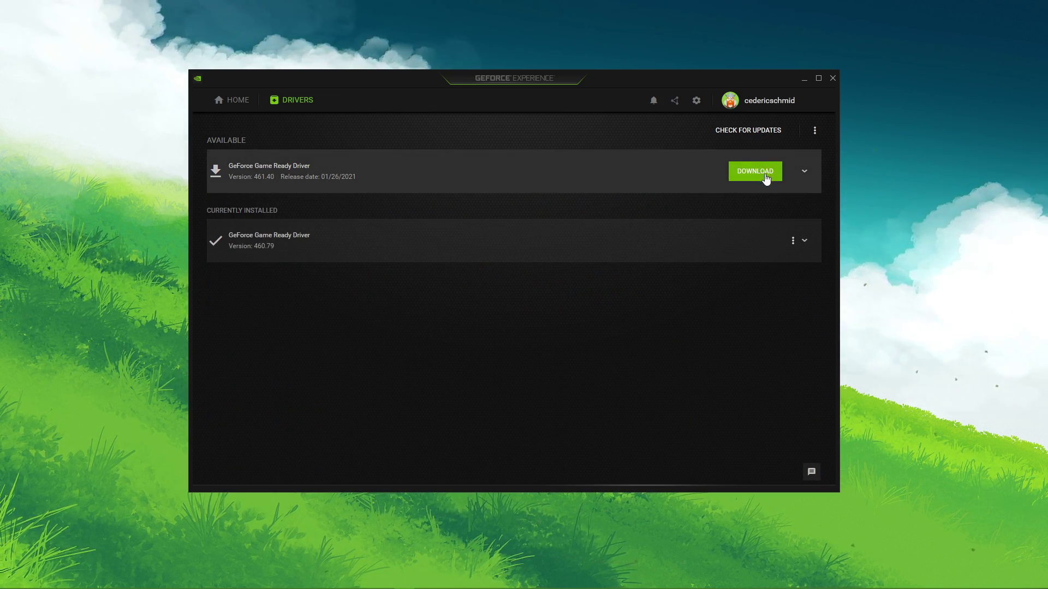
Step: Open the Forza Horizon 4 page in the game library and bring up its custom optimization settings
click(223, 101)
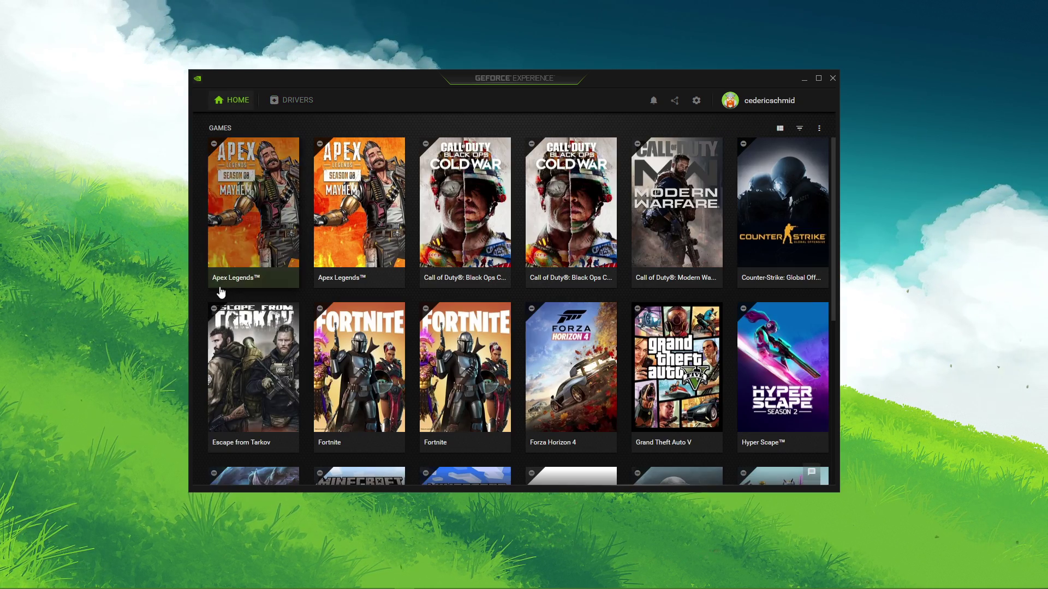
click(557, 387)
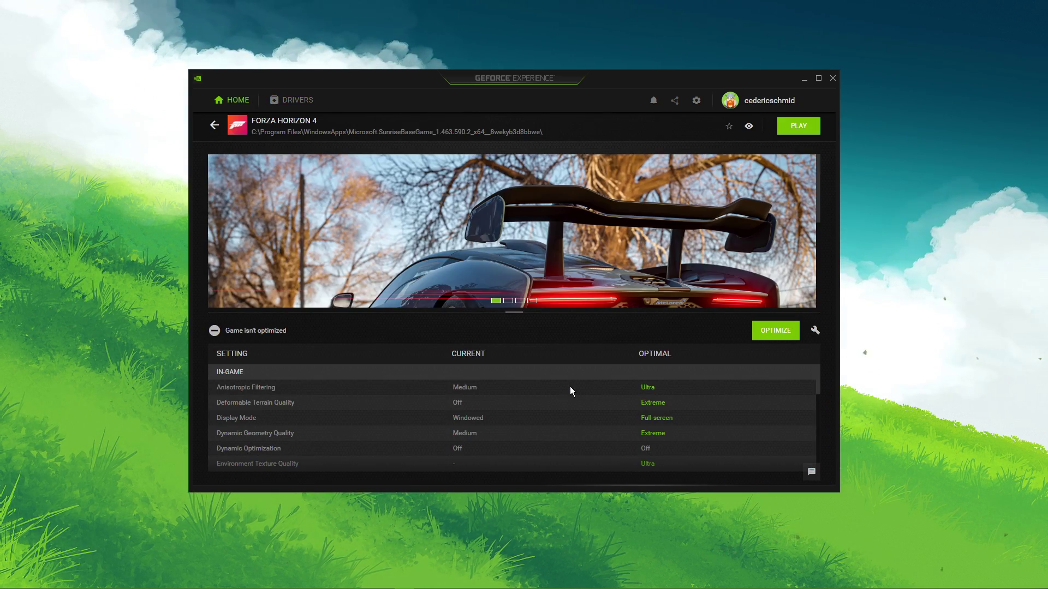
click(815, 330)
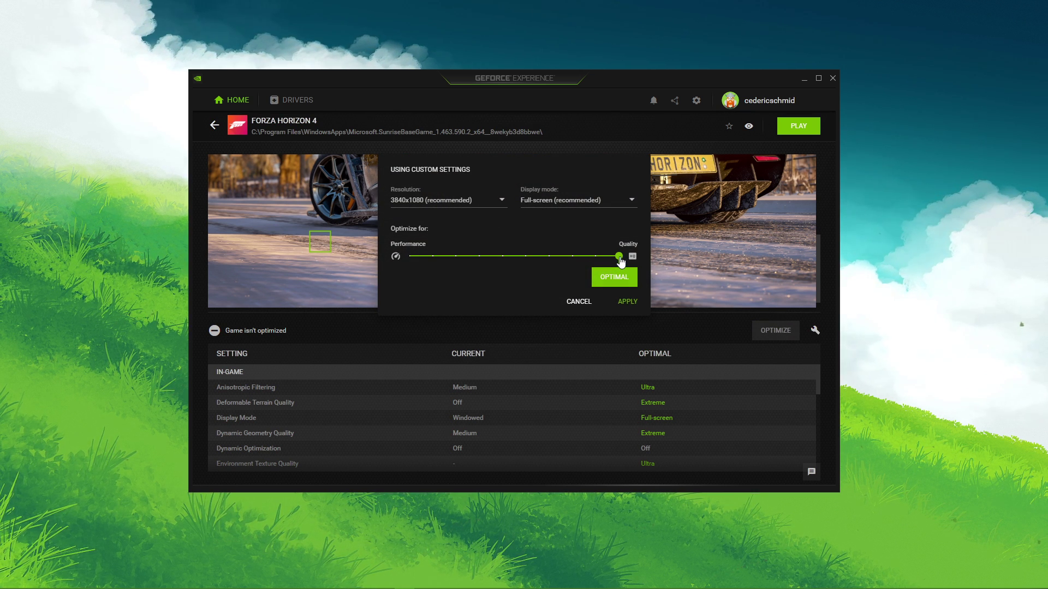
Step: Try optimizing fully for Performance, browse the resolutions, move the slider back toward Quality, and leave the custom settings without applying
drag(602, 256, 410, 257)
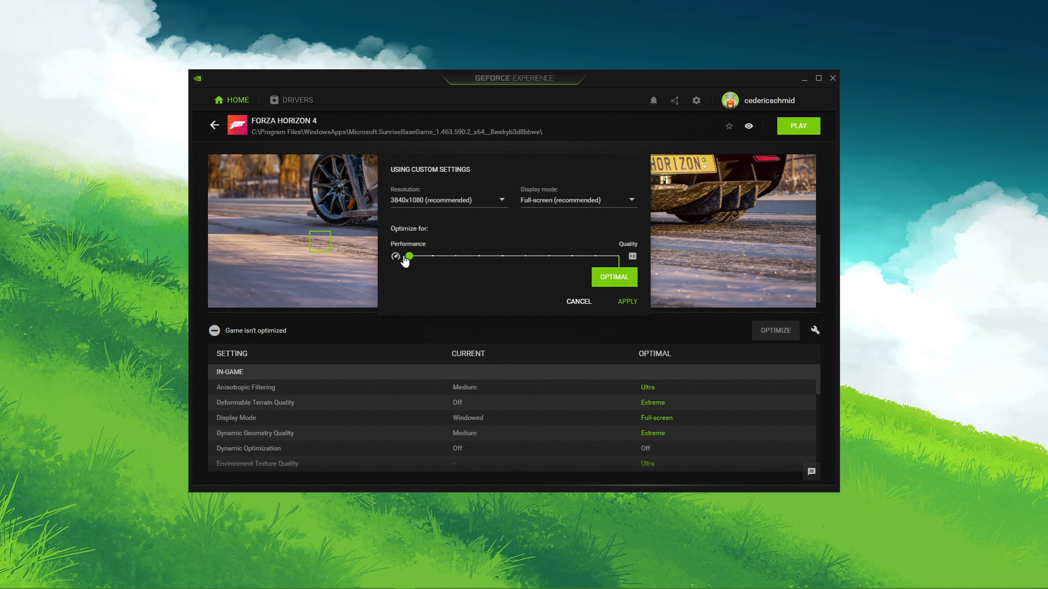
click(502, 199)
scroll(485, 229, down, 2)
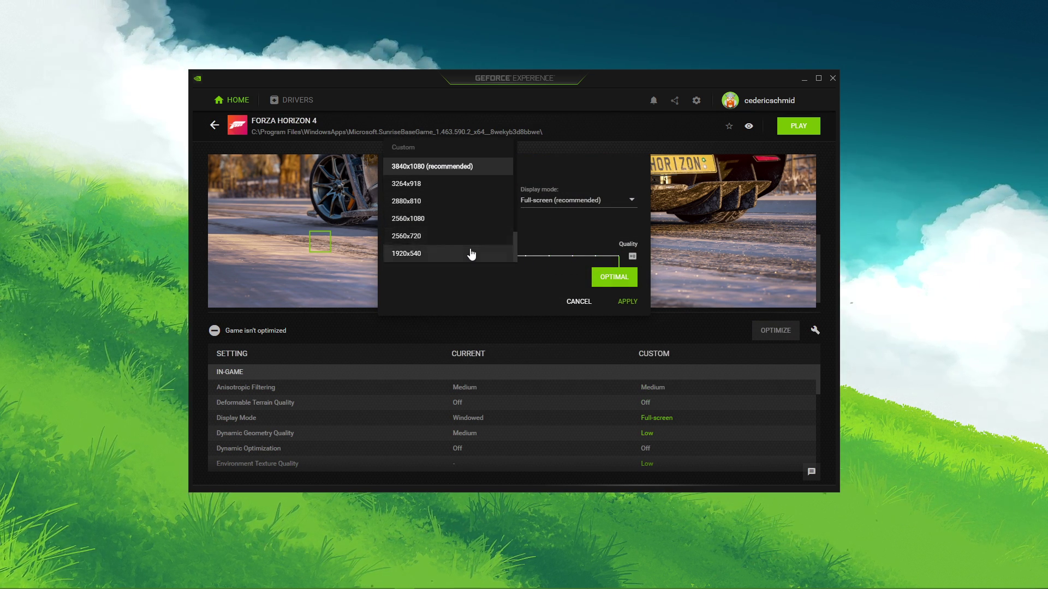
click(564, 250)
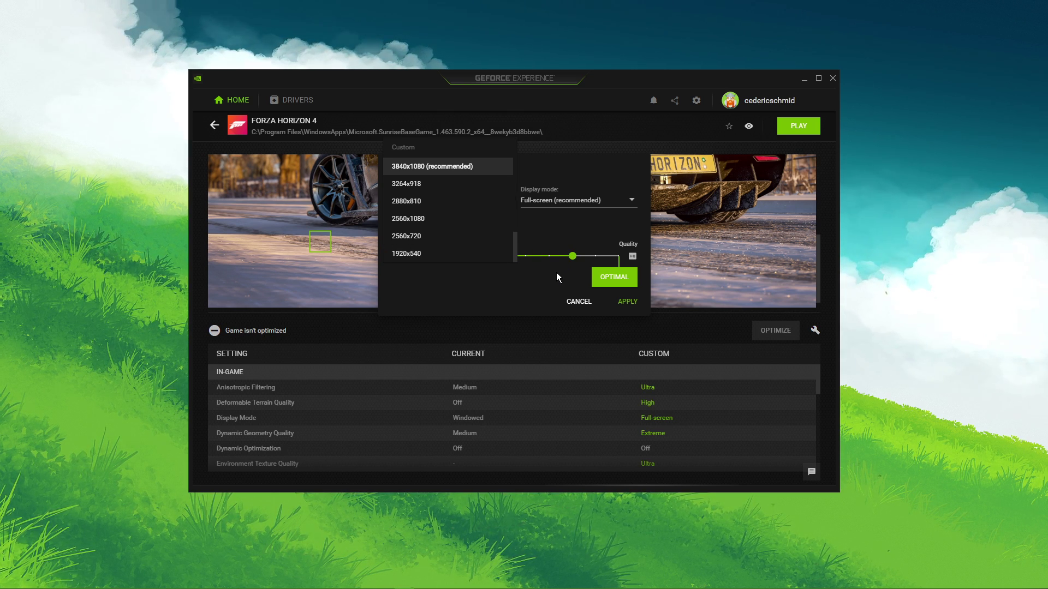
click(493, 164)
click(550, 155)
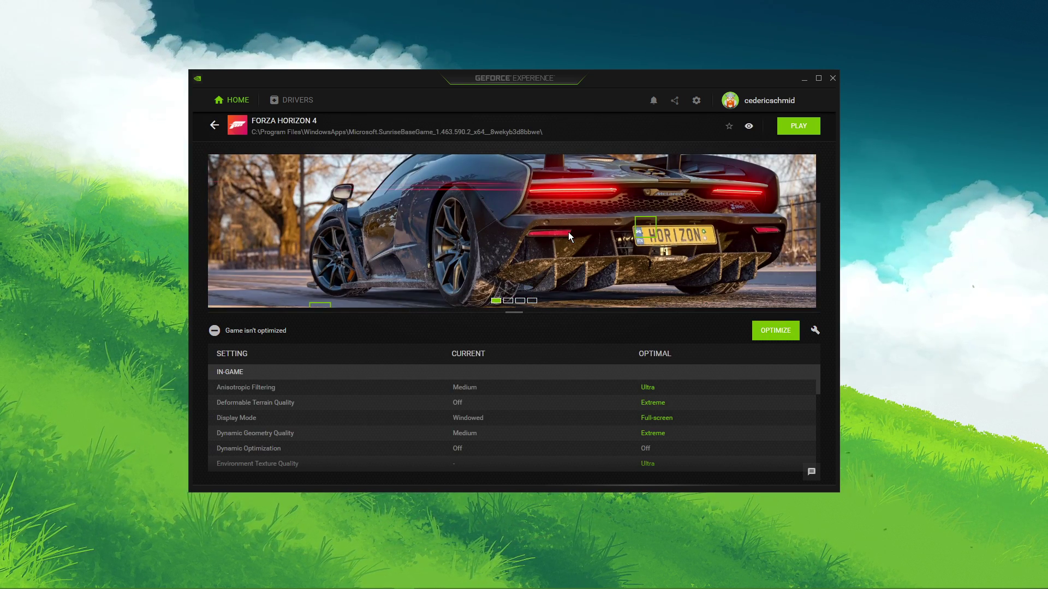
Step: Review the general settings, including the in-game overlay and notification options, and close GeForce Experience
click(696, 101)
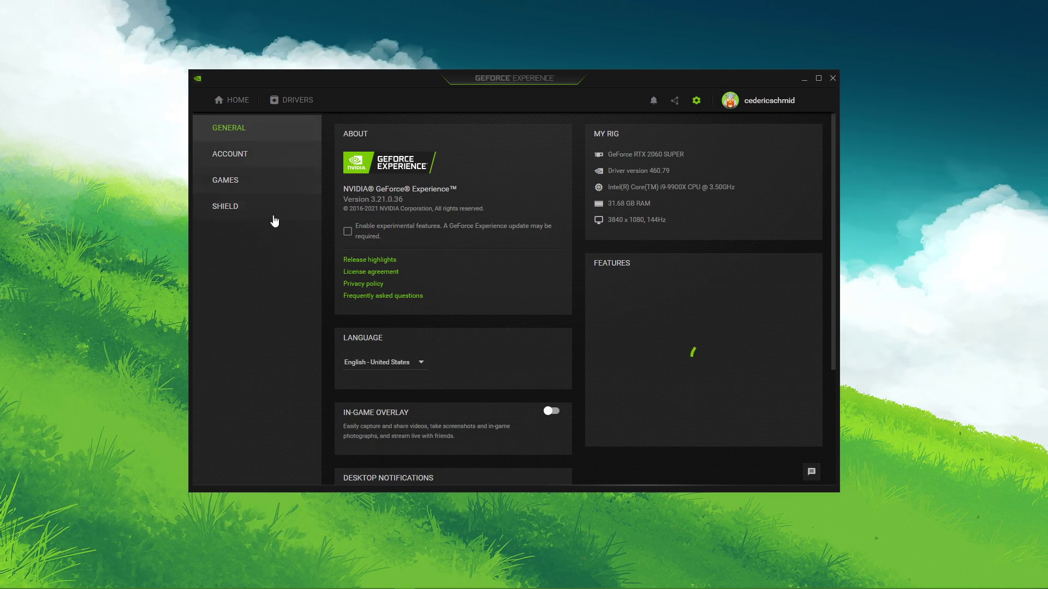
scroll(474, 365, down, 3)
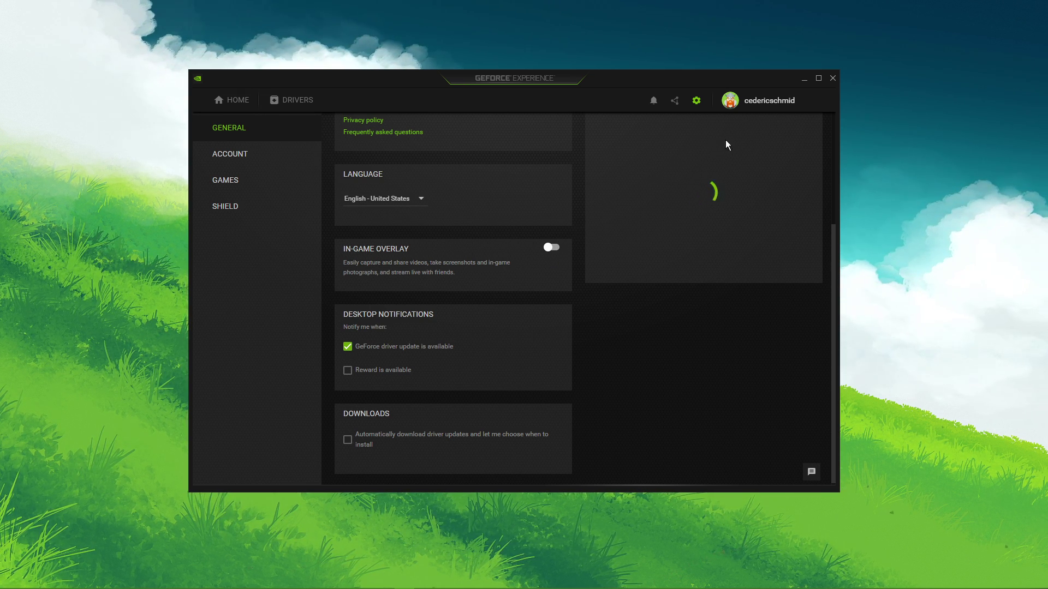
click(832, 78)
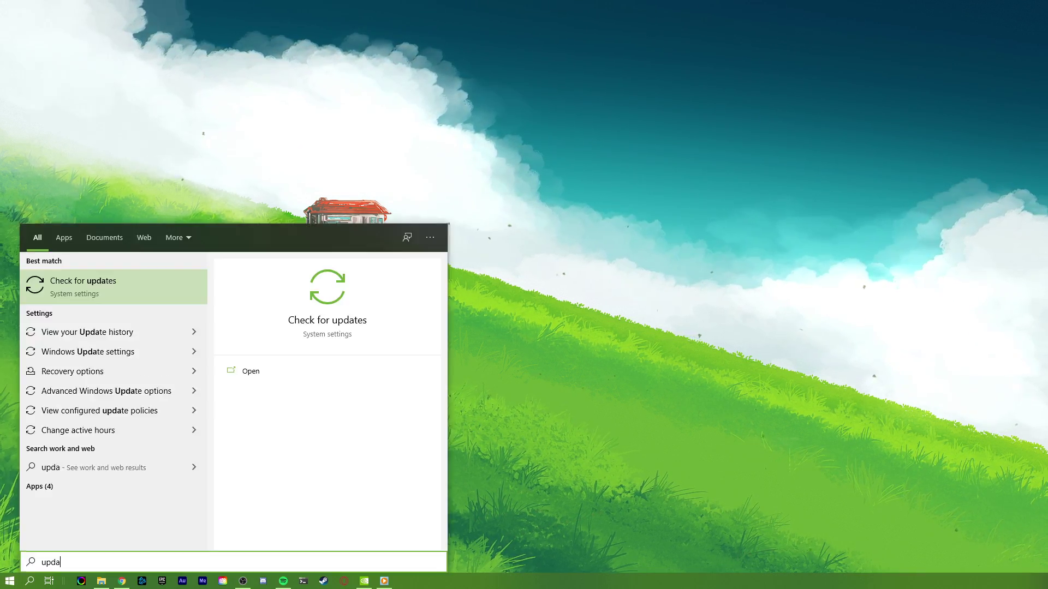
Step: Search Windows for updates and open the Windows Update settings page
key(Return)
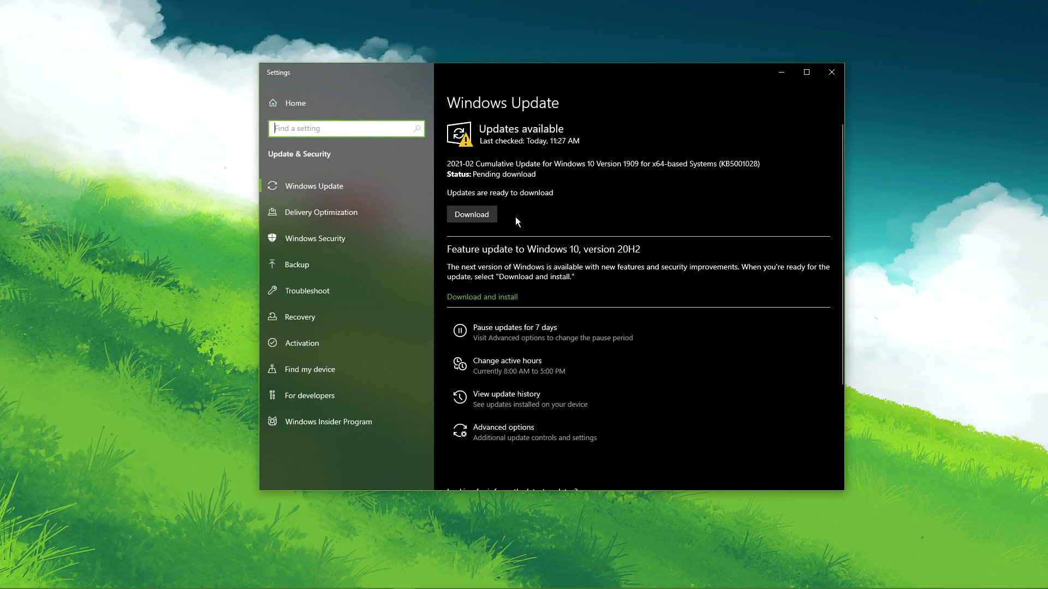
Step: Download the pending 2021-02 cumulative update for Windows 10 Version 1909
click(473, 214)
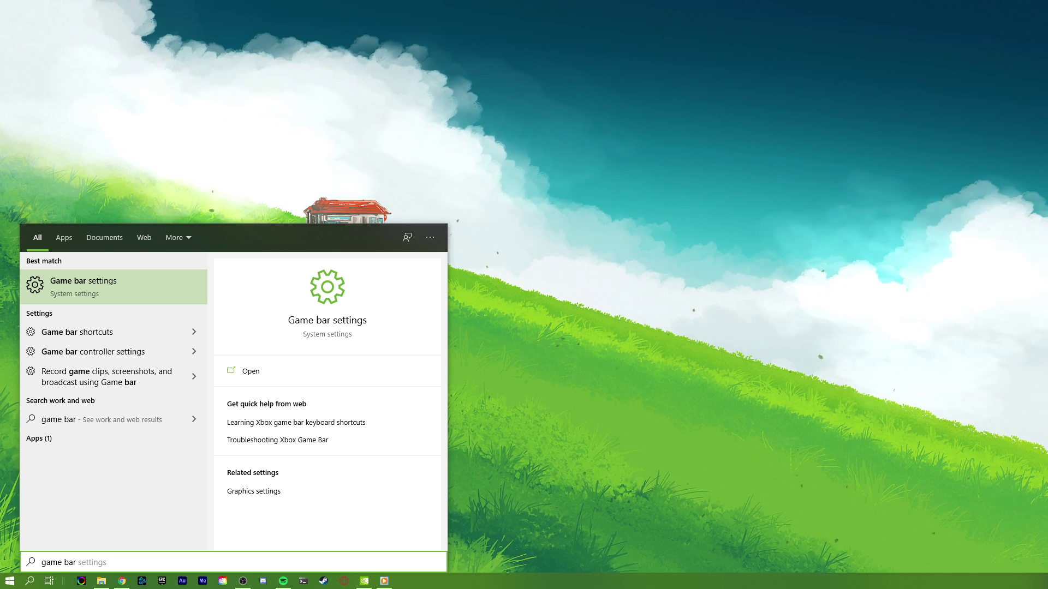
Step: Open the Game bar settings and review the Captures options for background recording, recorded audio and recorded video
key(Return)
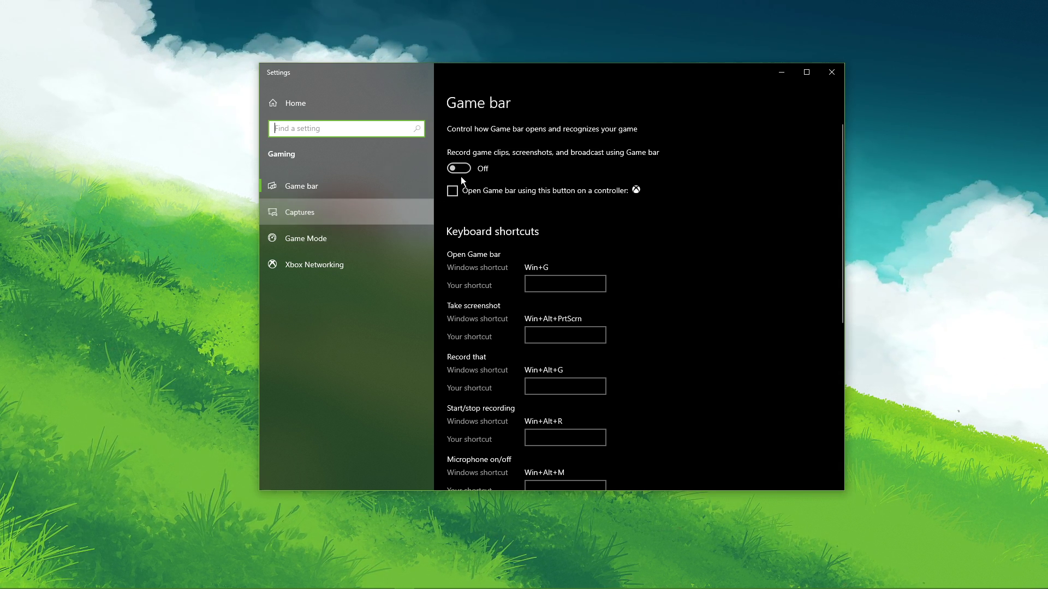
click(299, 212)
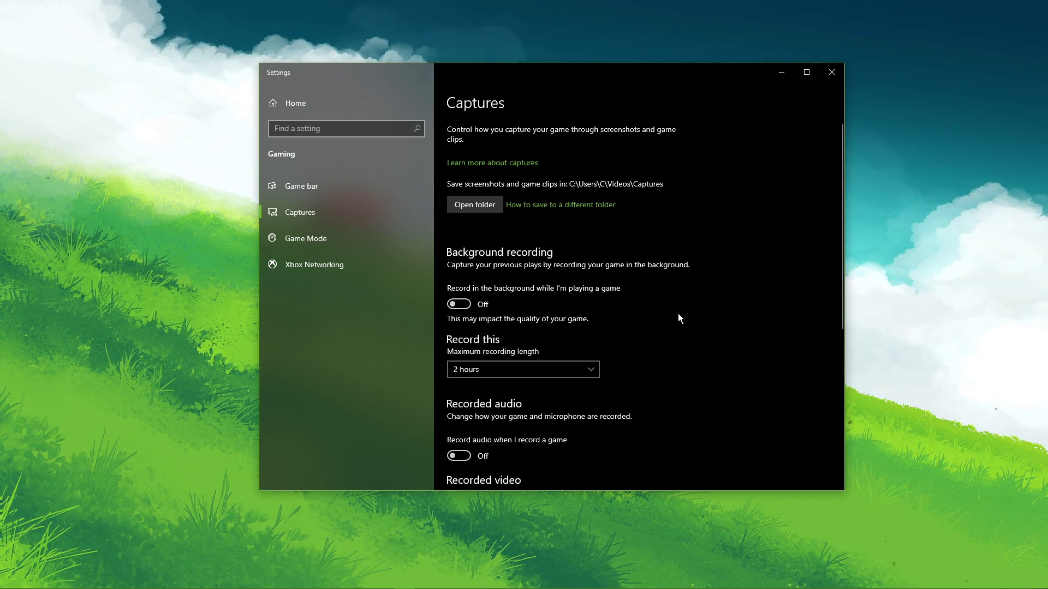
scroll(630, 310, down, 3)
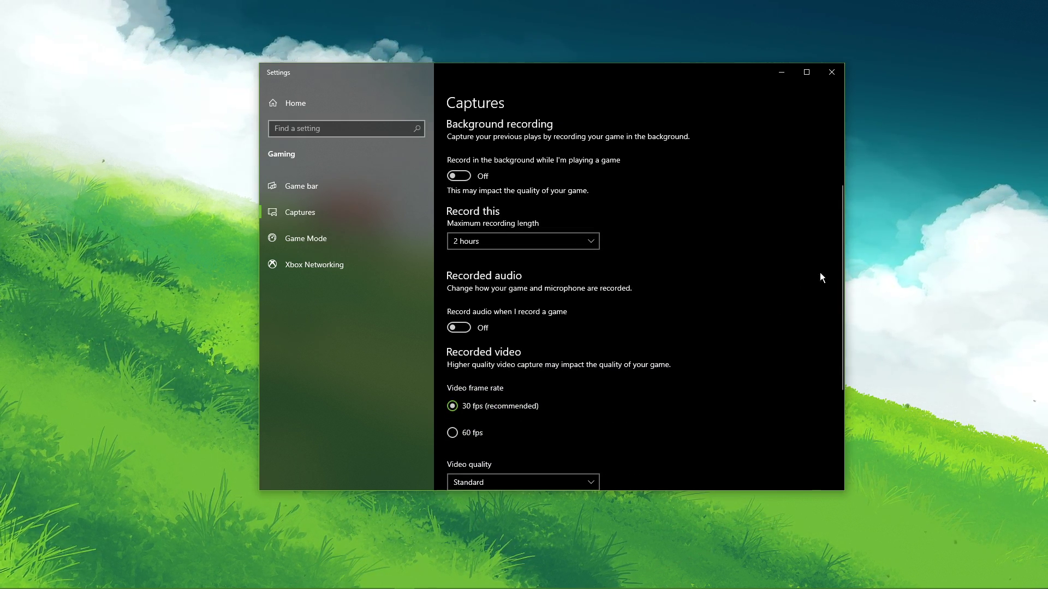
drag(844, 221, 847, 149)
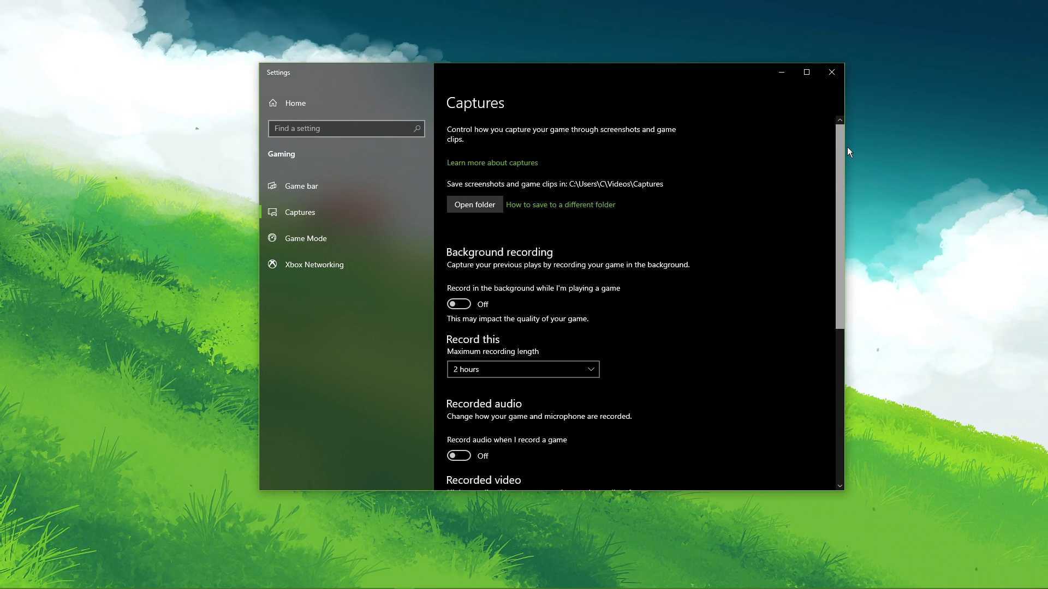
drag(847, 147, 841, 319)
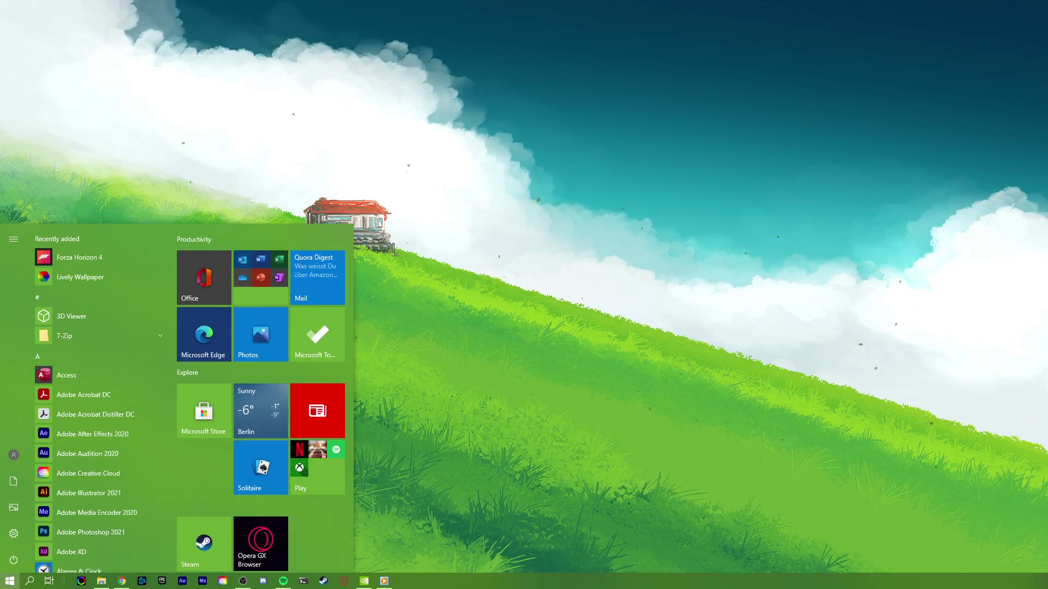
Step: Search Windows for the Startup Apps settings and review which apps start at login
text(startu)
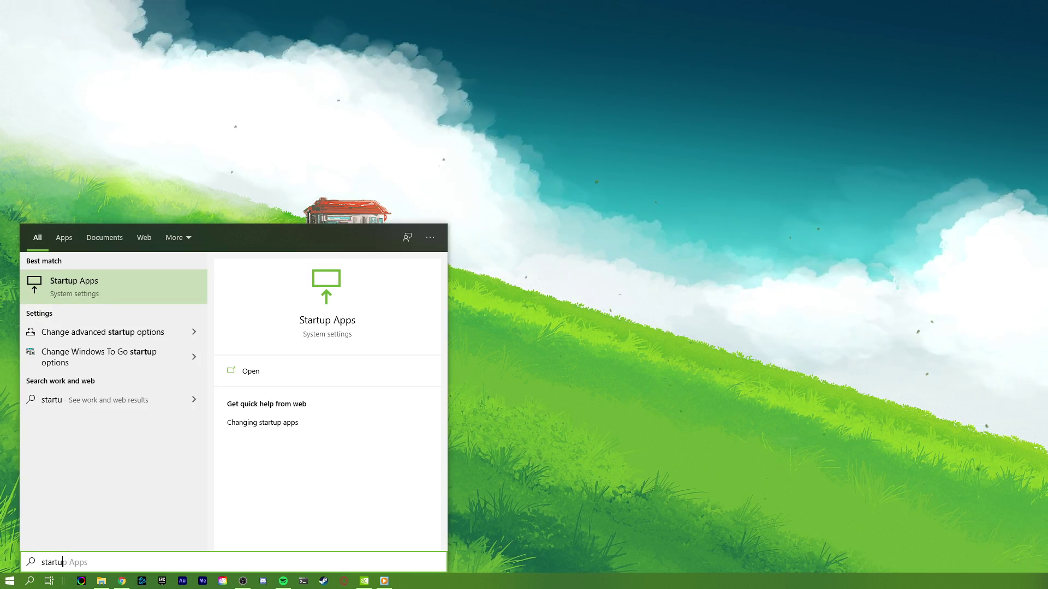
key(Return)
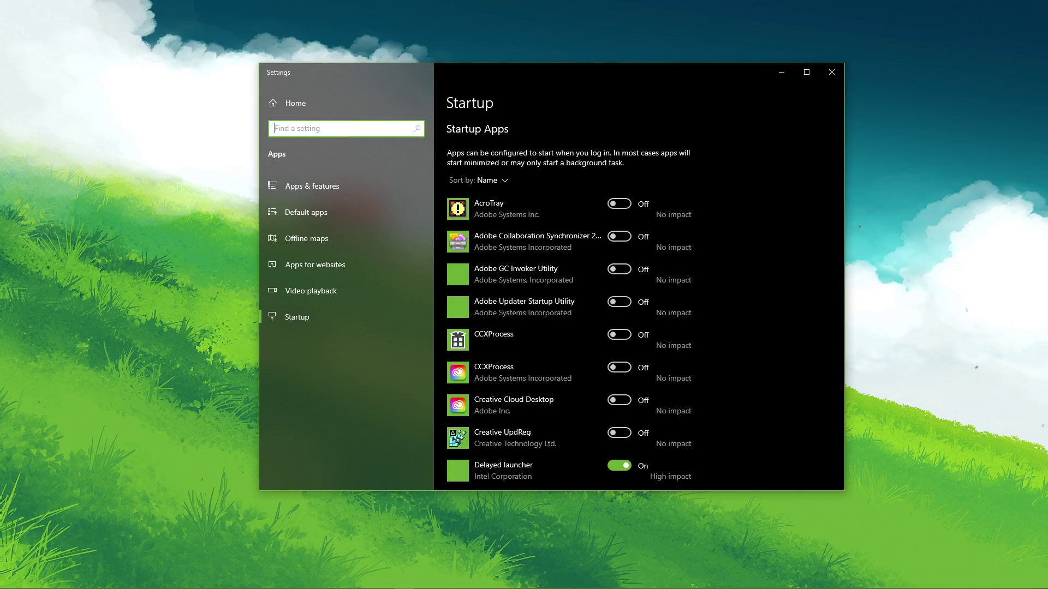
scroll(816, 156, down, 2)
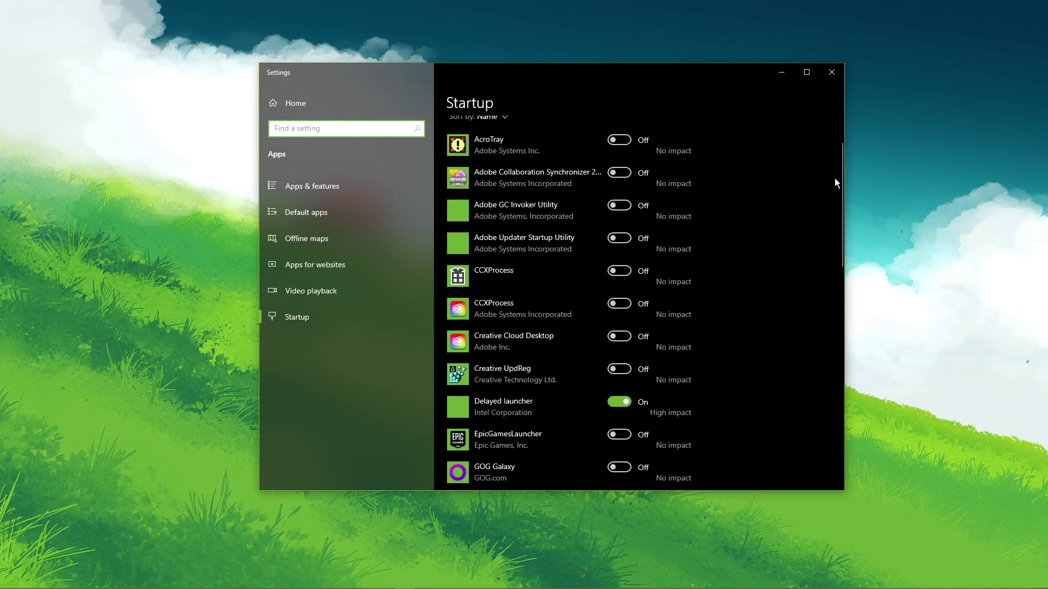
scroll(842, 168, down, 1)
drag(843, 170, 835, 126)
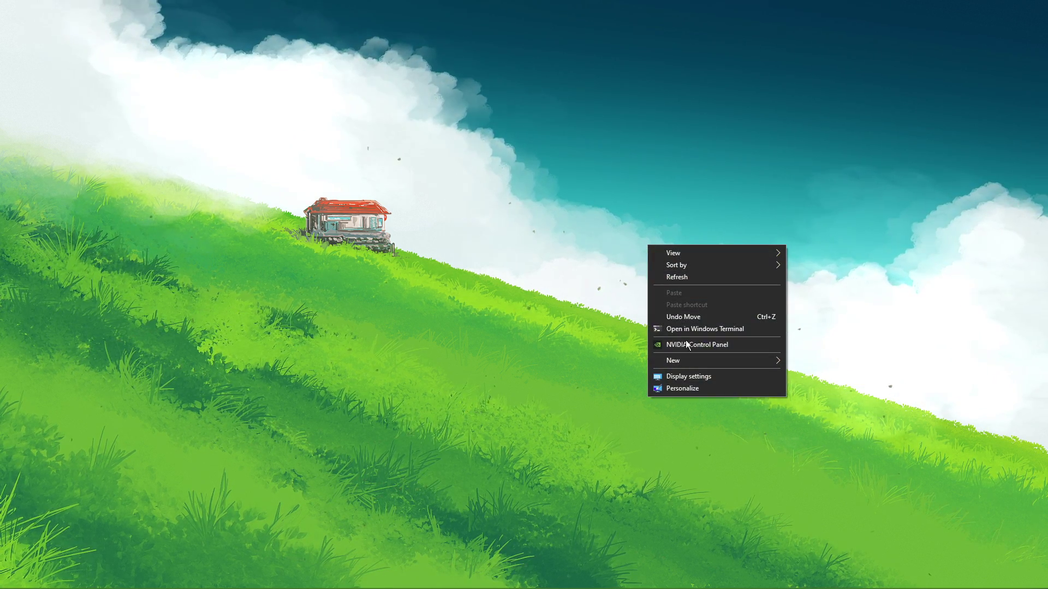
Step: Open NVIDIA Control Panel and check the CUDA GPU selection in Forza Horizon 4's program-specific 3D settings
click(720, 349)
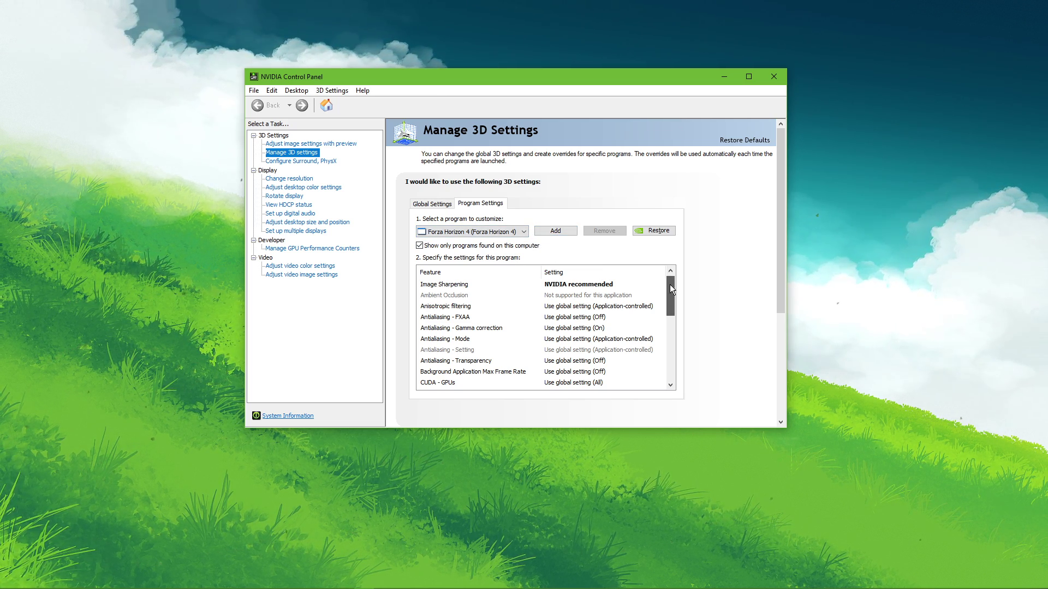
drag(670, 285, 667, 316)
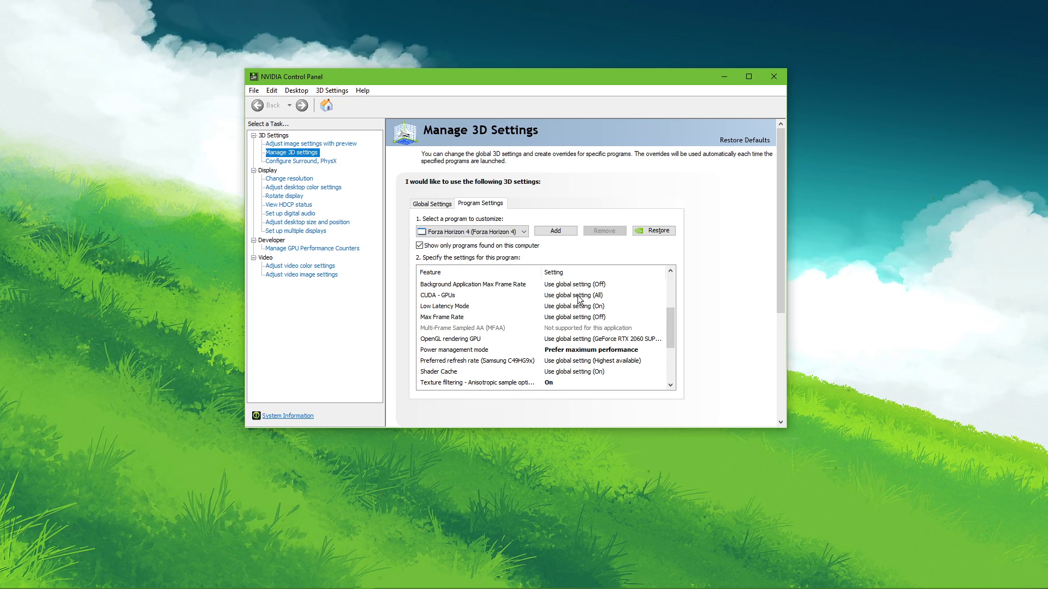
click(573, 295)
click(600, 322)
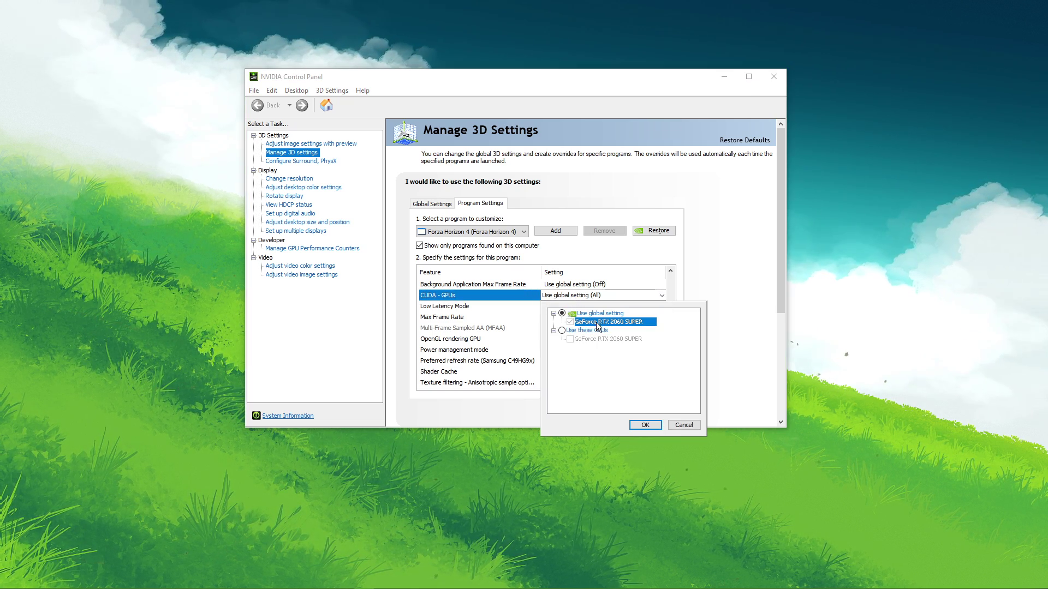
click(712, 323)
Step: For Forza Horizon 4, check the power management mode is Prefer maximum performance and choose Performance for texture filtering quality
scroll(673, 324, down, 2)
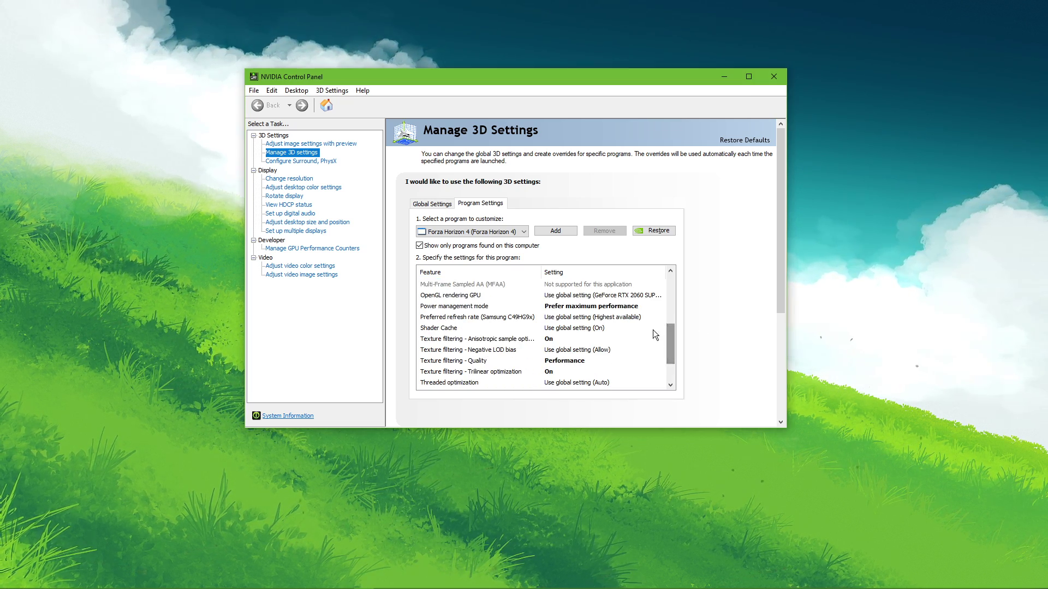
click(582, 306)
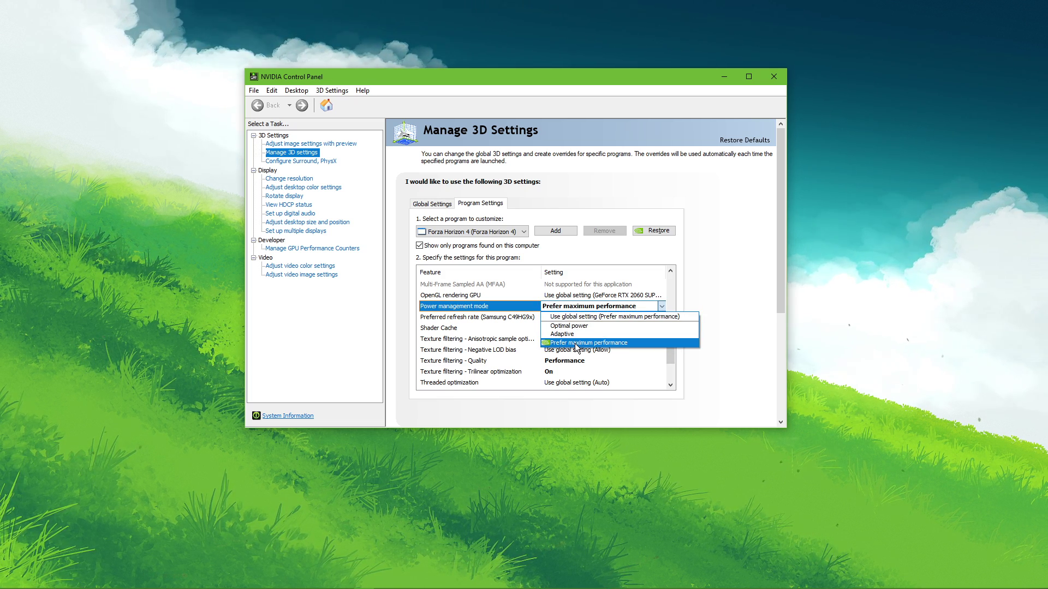
click(776, 384)
scroll(671, 339, down, 2)
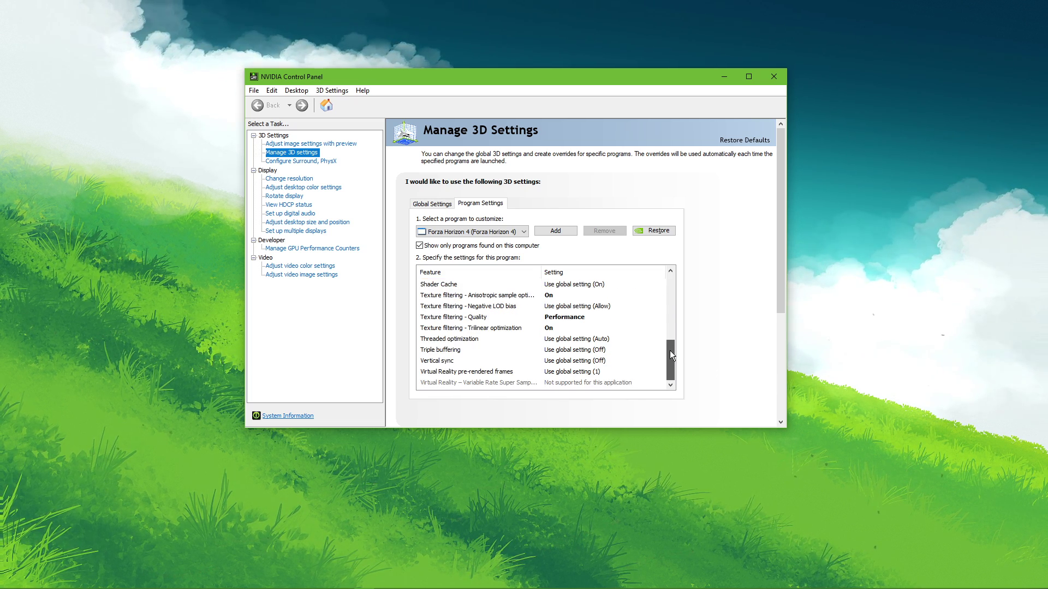
click(584, 319)
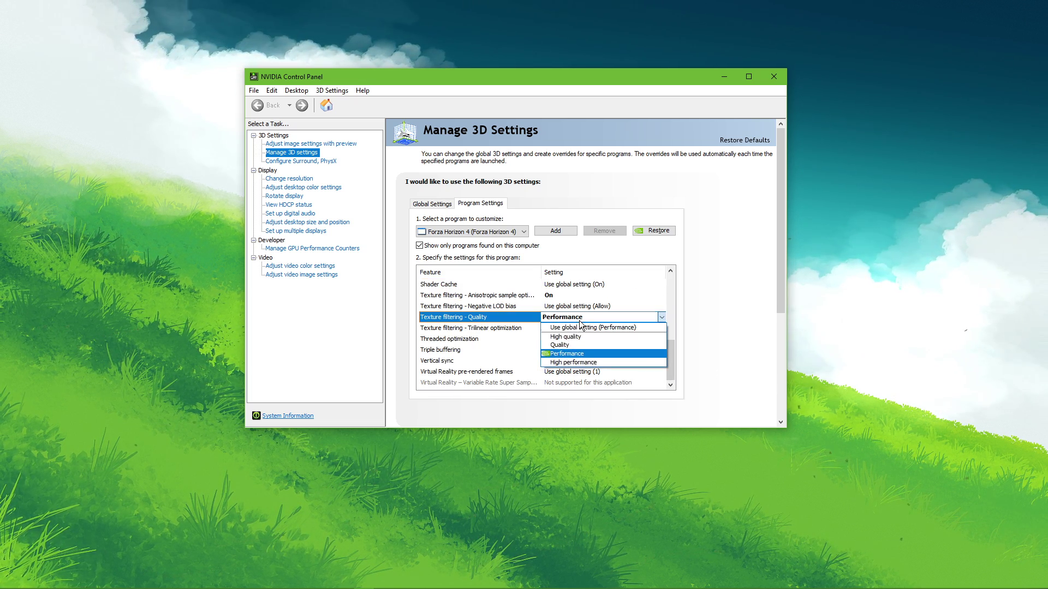
click(587, 354)
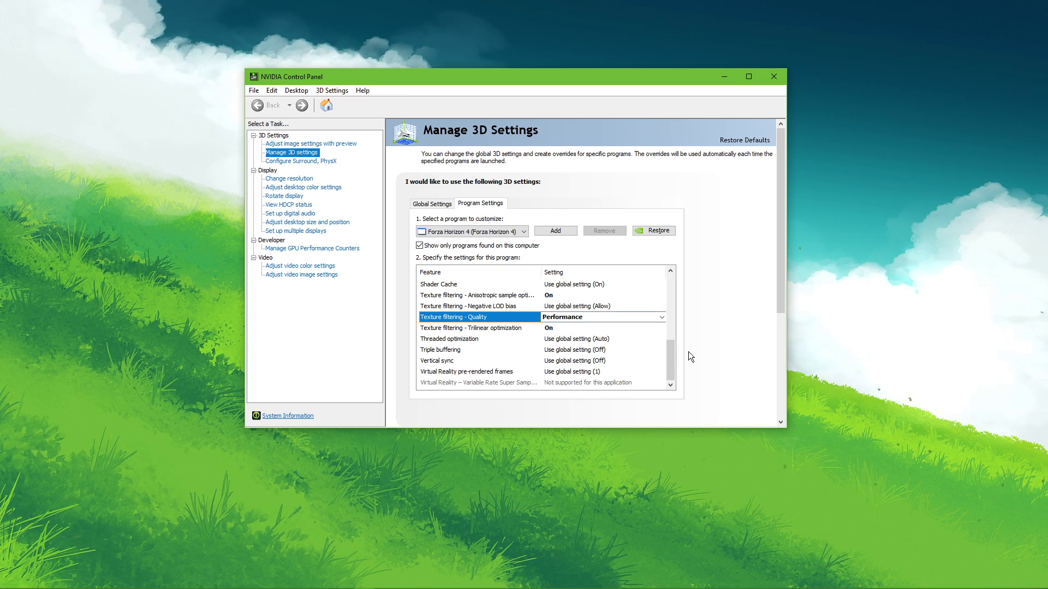